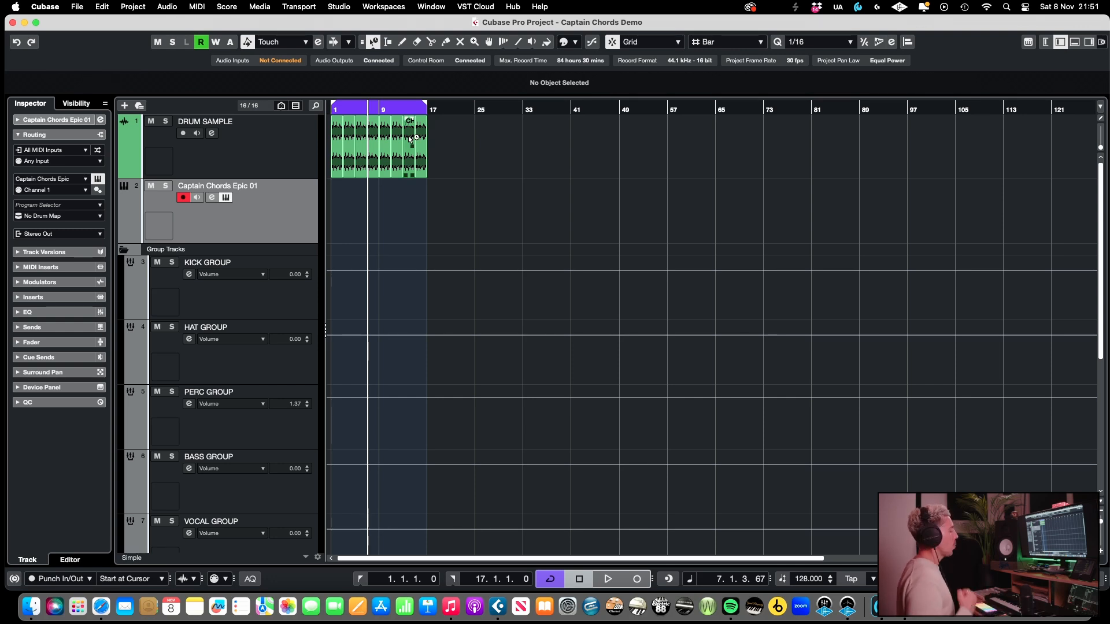
Audition the drum sample loop and open the Captain Chords Epic instrument from its track, checking playback alongside the project.
{"action": "key", "text": "space"}
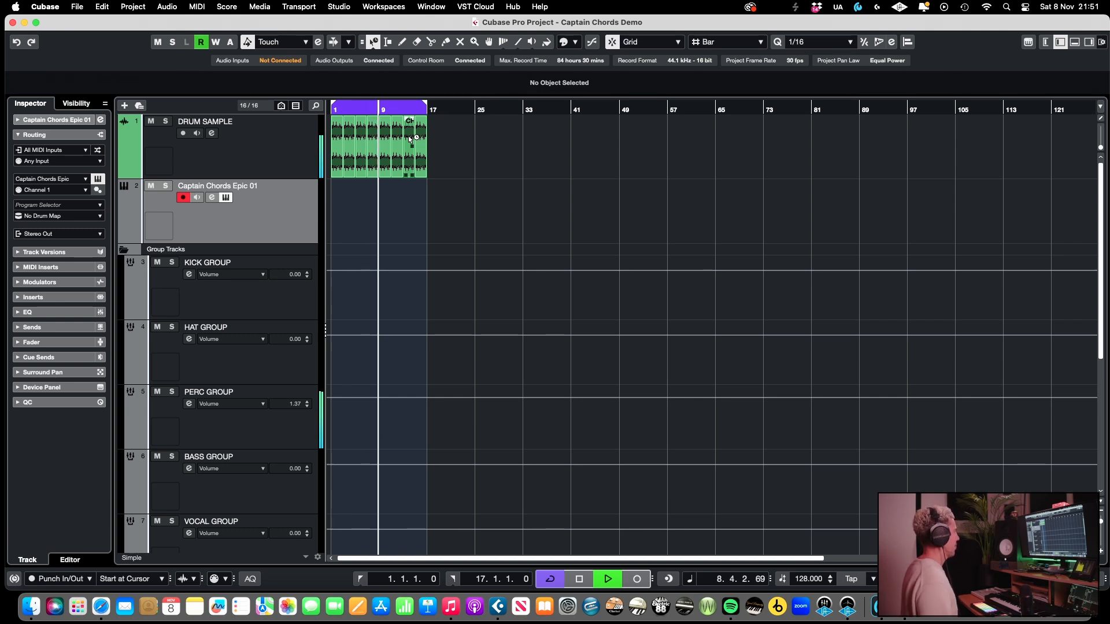
{"action": "key", "text": "space"}
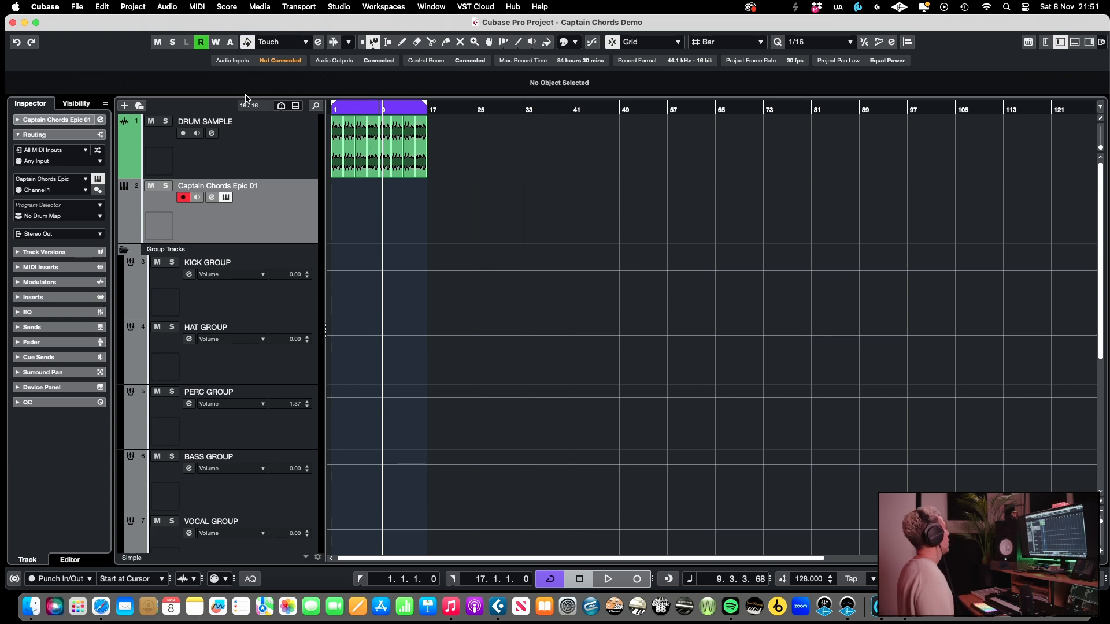
{"action": "left_click", "coordinate": [226, 198]}
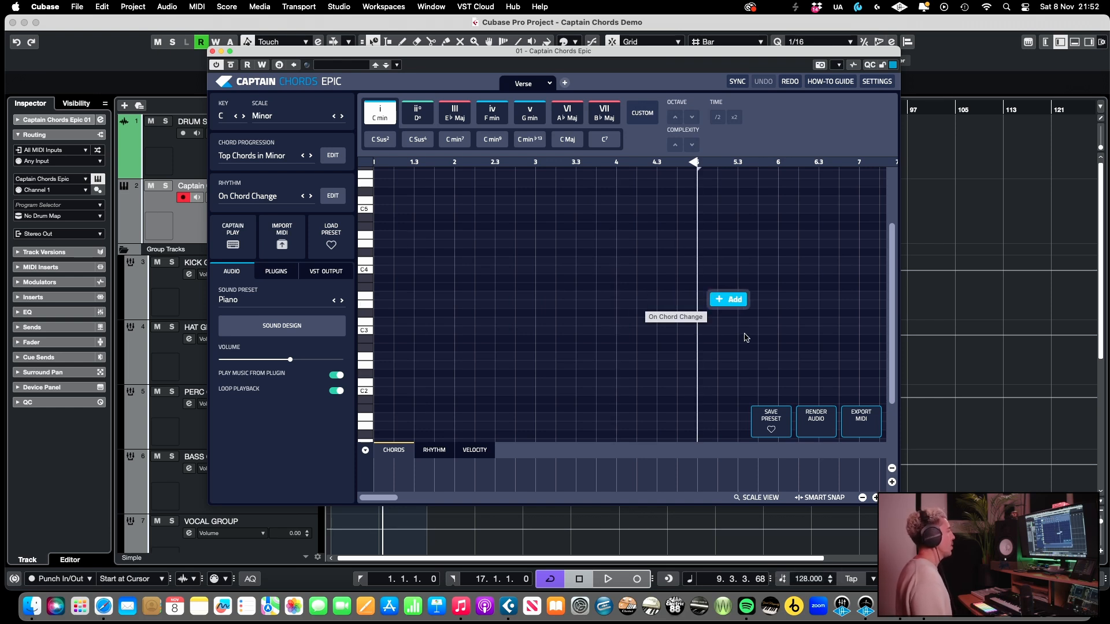
{"action": "key", "text": "space"}
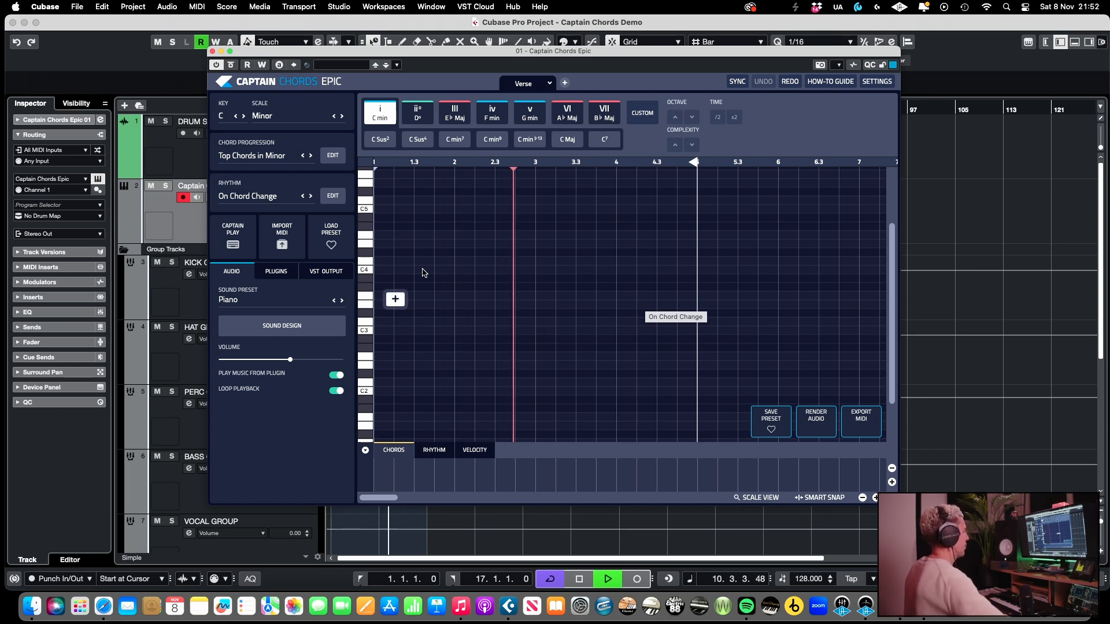
{"action": "key", "text": "space"}
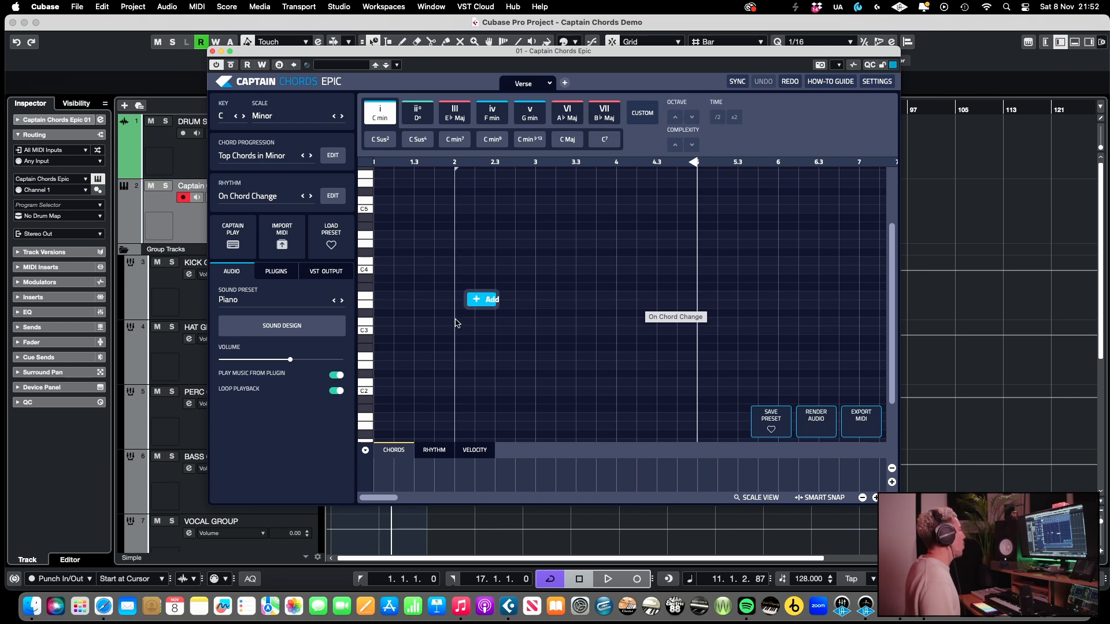
Set the key to D and the scale to Major, and look through the other available scales.
{"action": "left_click", "coordinate": [221, 116]}
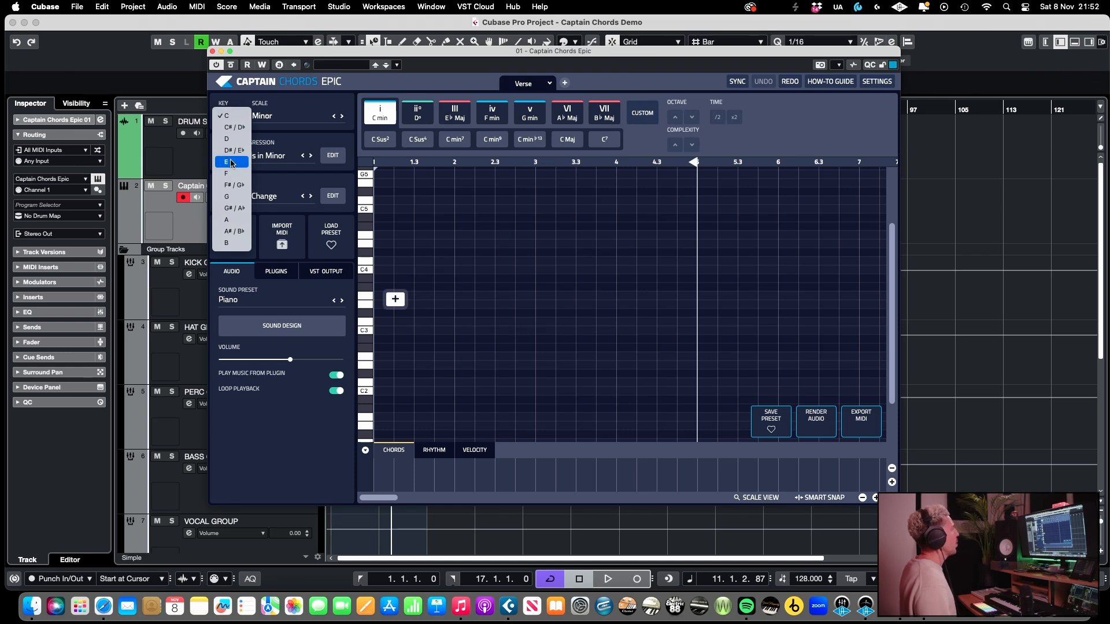
{"action": "left_click", "coordinate": [231, 140]}
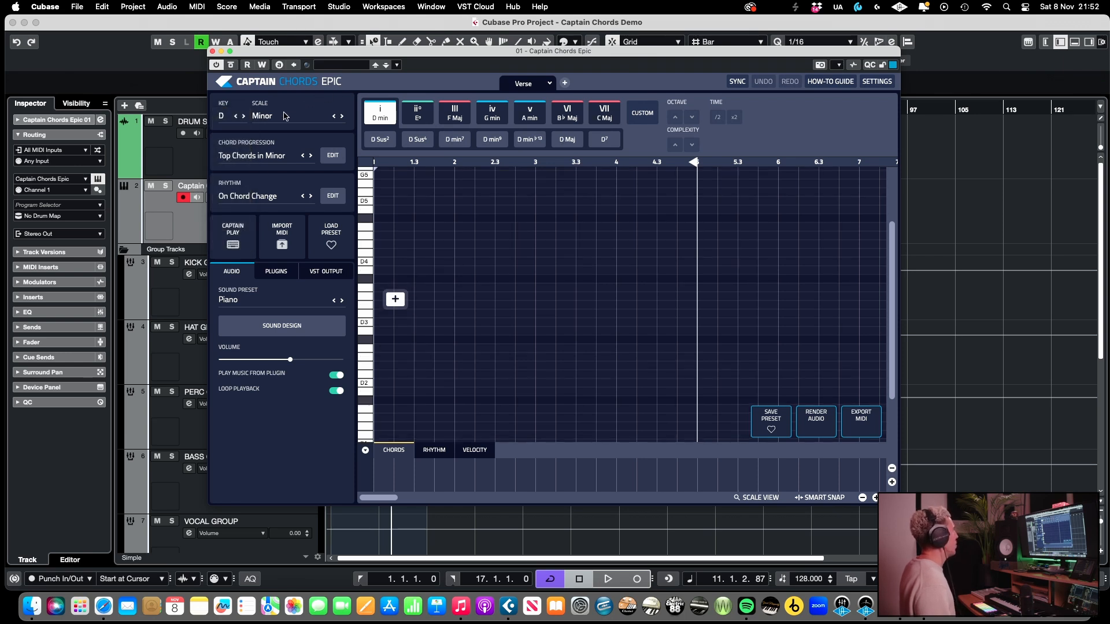
{"action": "left_click", "coordinate": [283, 116]}
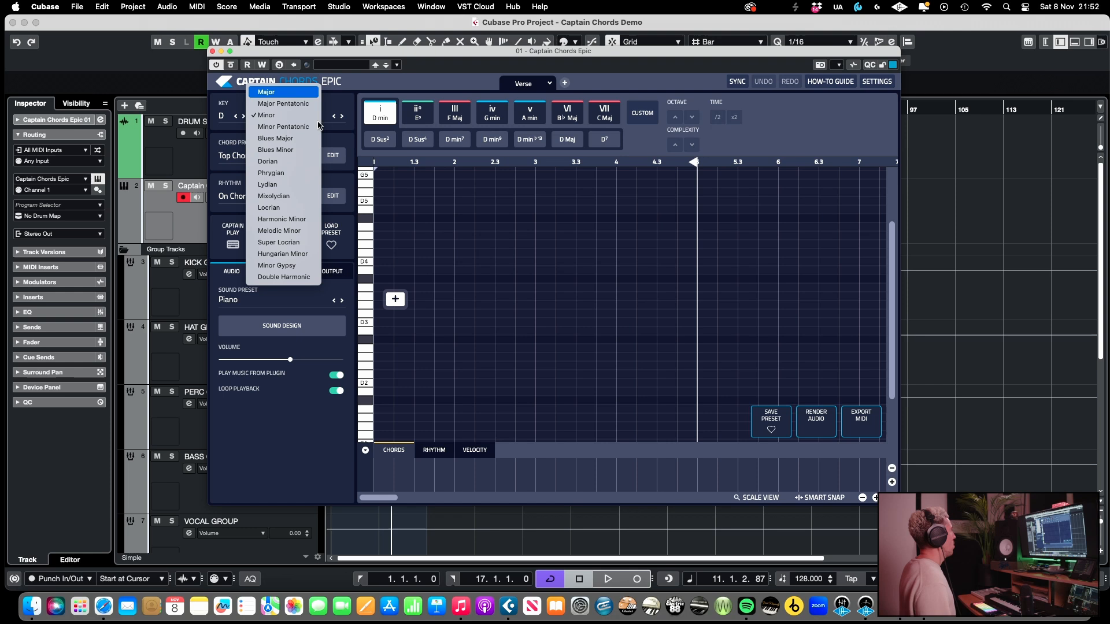
{"action": "left_click", "coordinate": [289, 93]}
{"action": "left_click", "coordinate": [289, 116]}
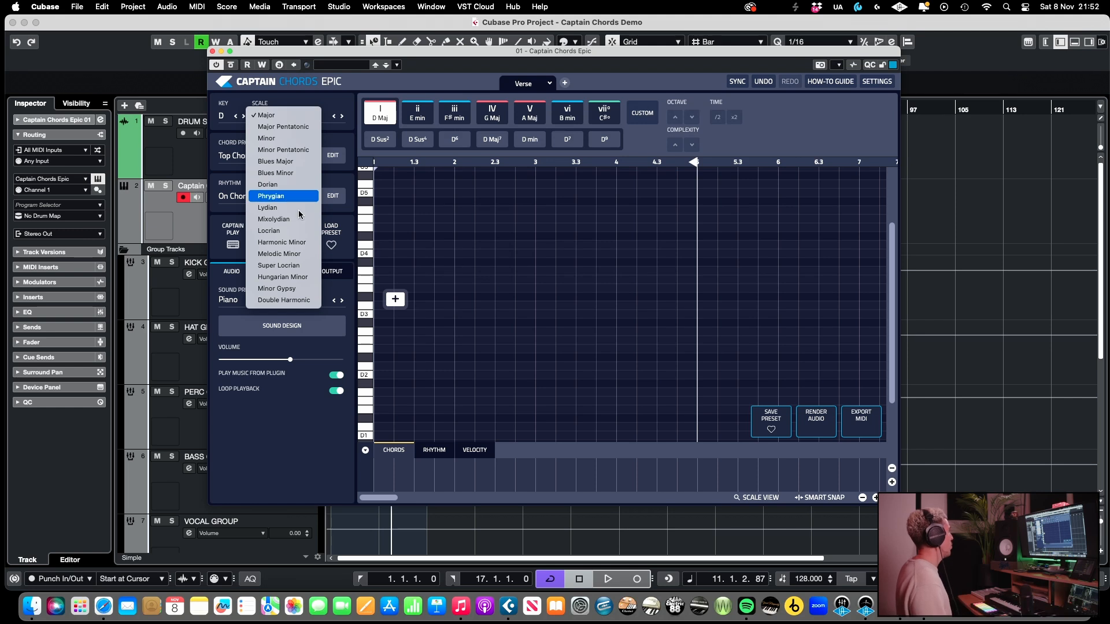
{"action": "left_click", "coordinate": [341, 104]}
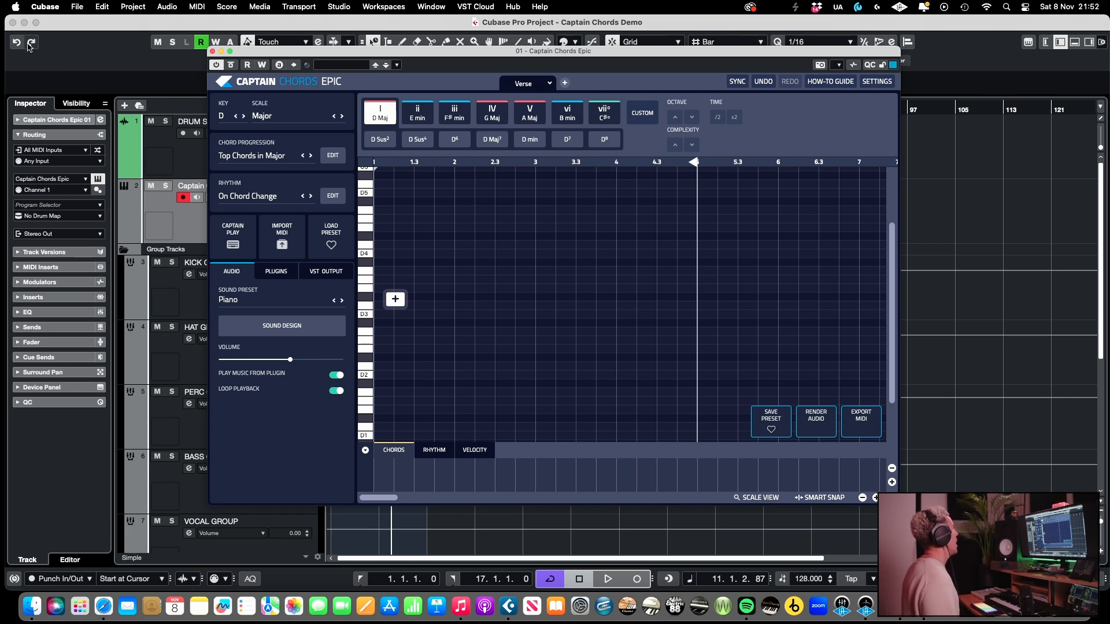
Set the key to C and the scale to Minor.
{"action": "left_click", "coordinate": [223, 116]}
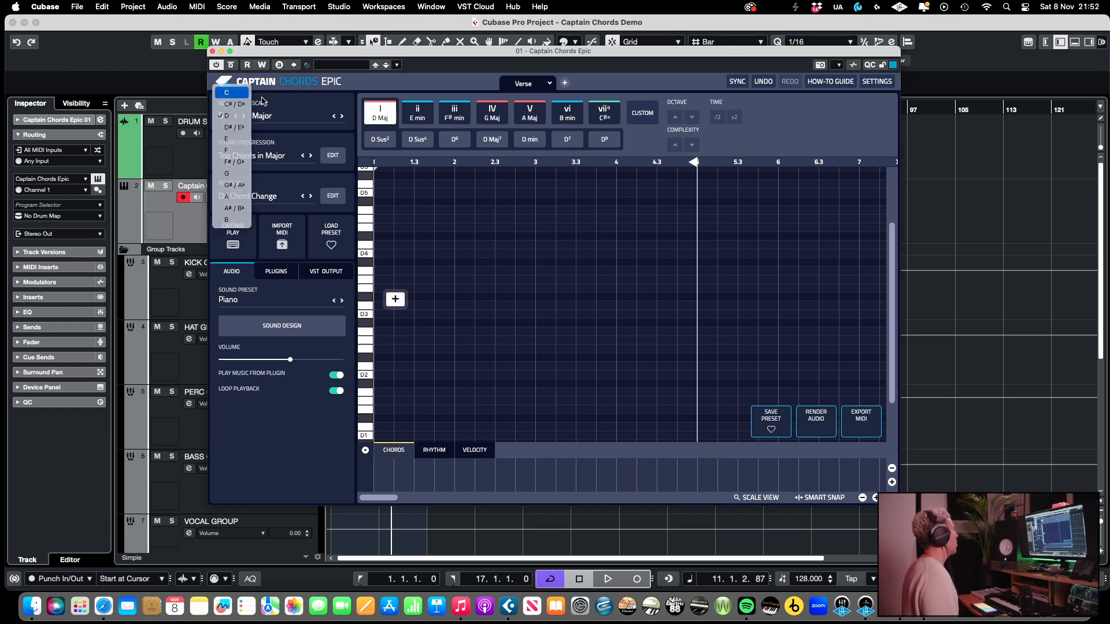
{"action": "left_click", "coordinate": [232, 94]}
{"action": "left_click", "coordinate": [272, 116]}
{"action": "left_click", "coordinate": [277, 126]}
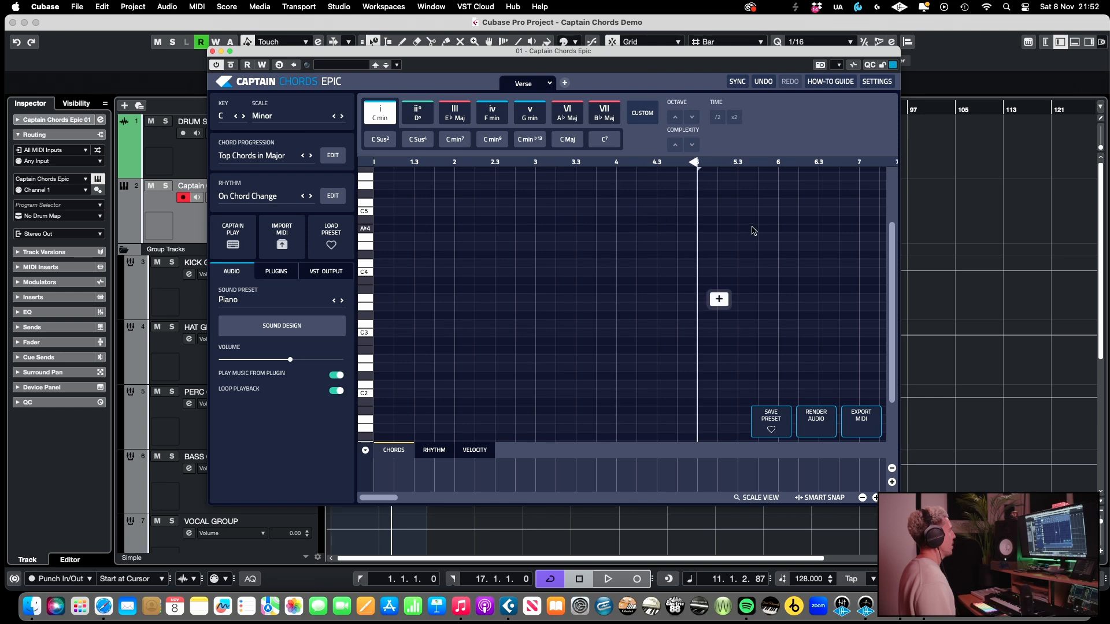
Add a chord at bar 1 and try the i, ii° and III degrees on it, settling on III (E♭ Maj).
{"action": "left_click", "coordinate": [407, 303]}
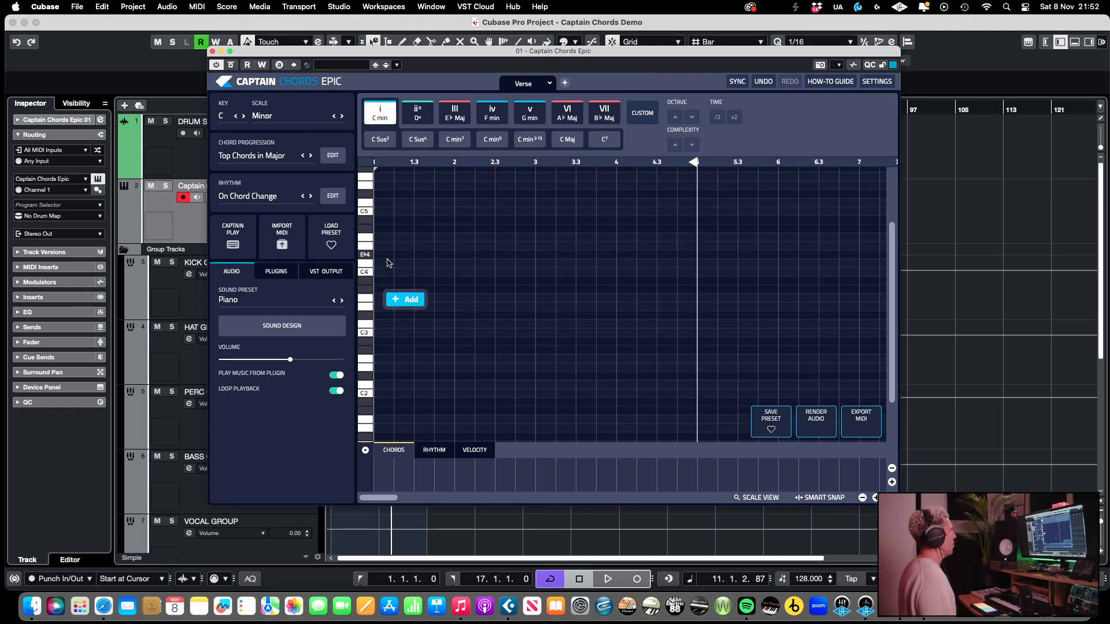
{"action": "left_click", "coordinate": [402, 300]}
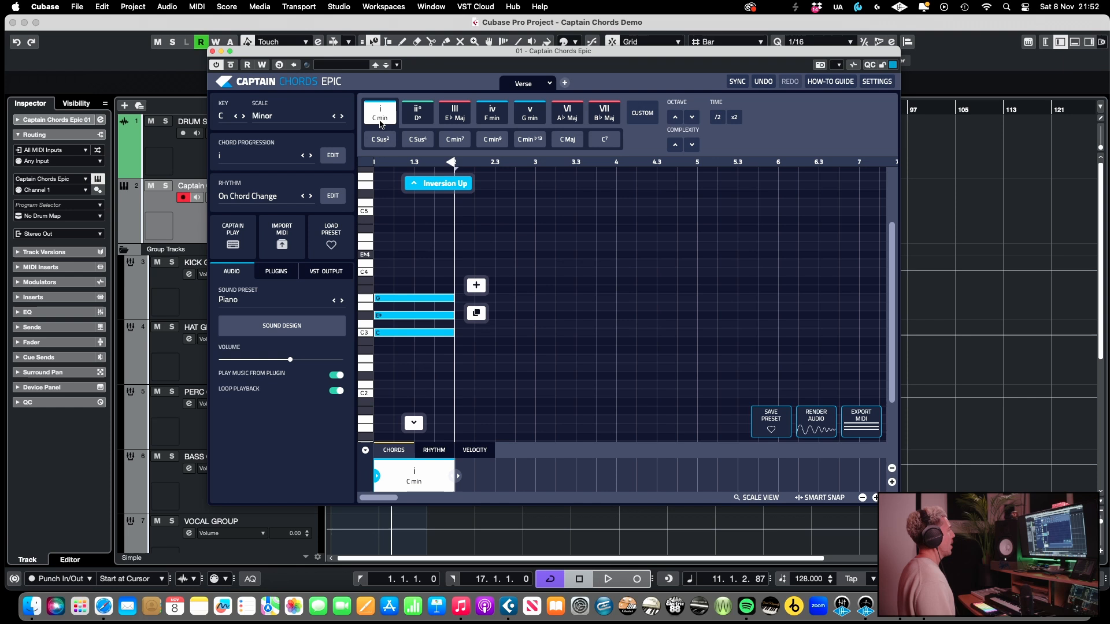
{"action": "left_click", "coordinate": [408, 114]}
{"action": "left_click", "coordinate": [455, 114]}
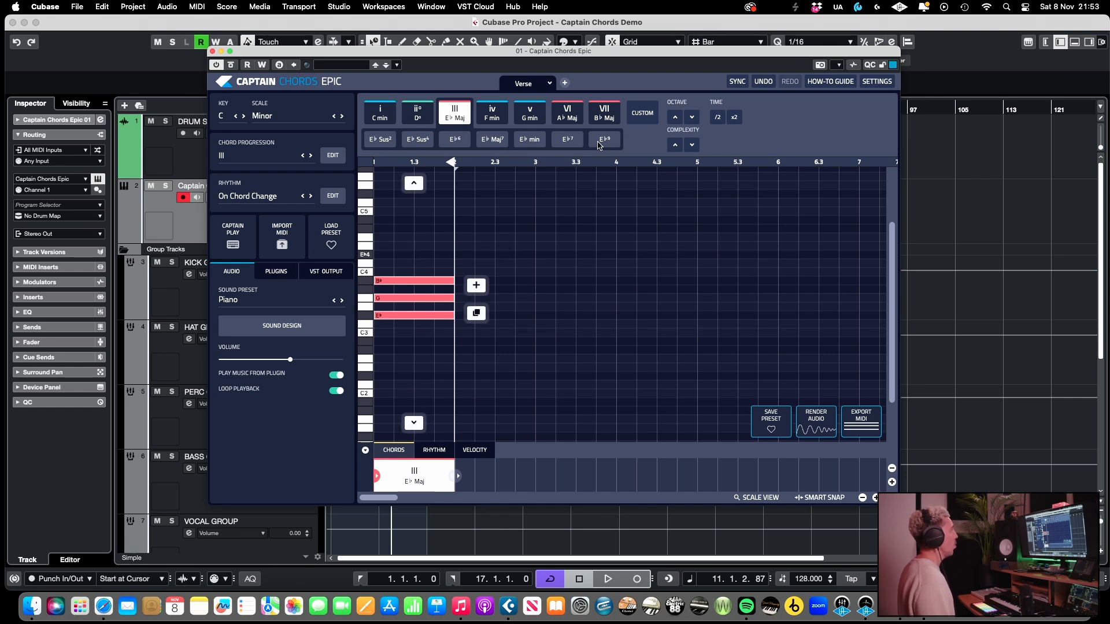
{"action": "left_click", "coordinate": [377, 106]}
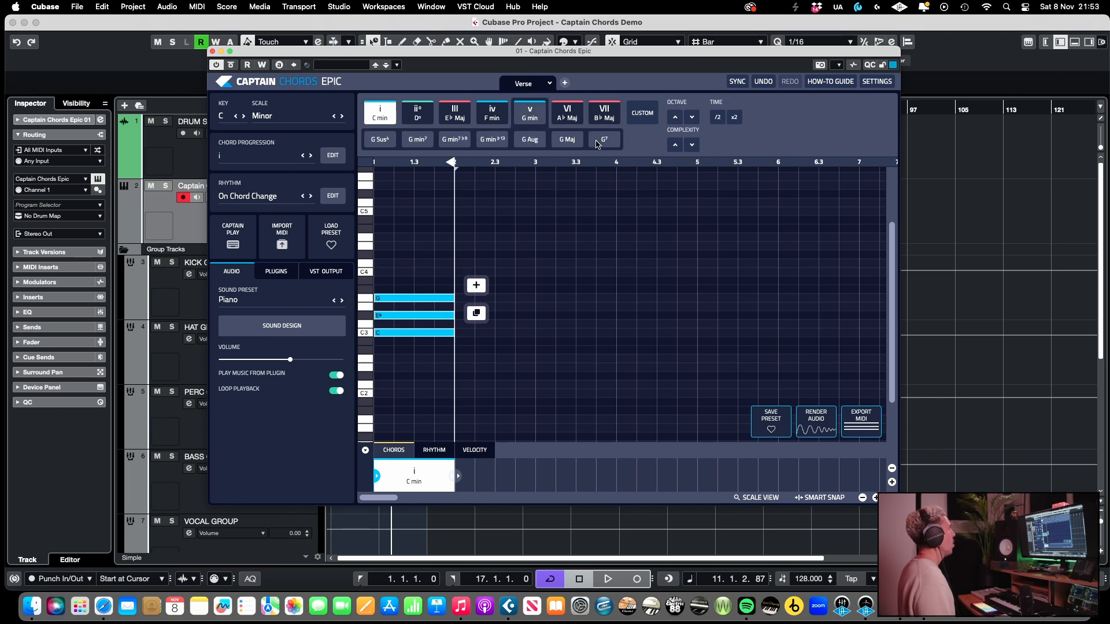
{"action": "left_click", "coordinate": [417, 113]}
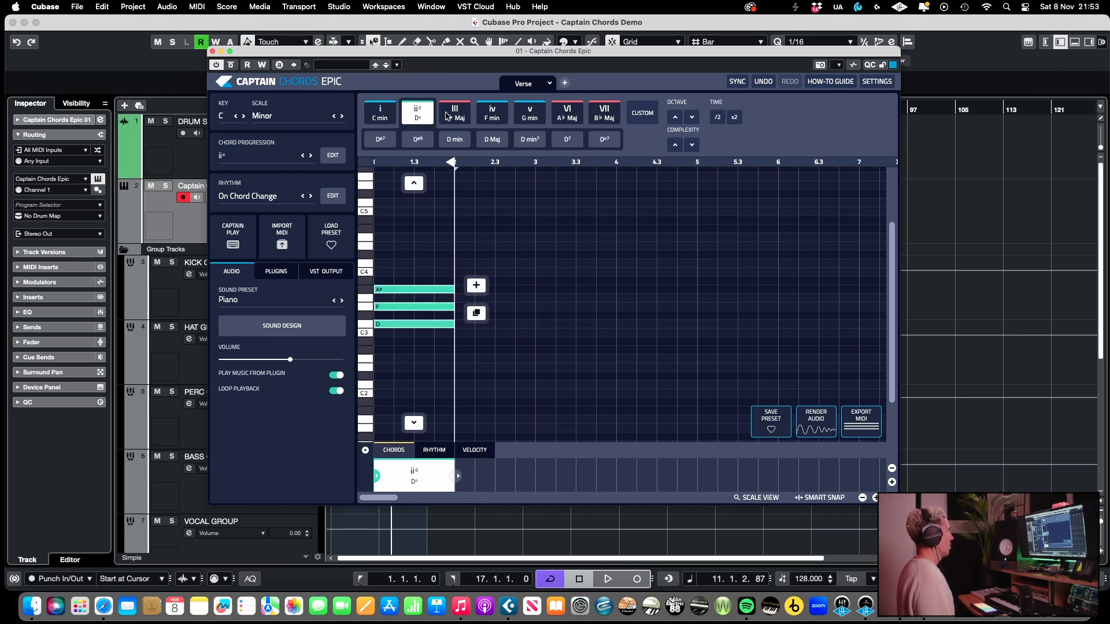
{"action": "left_click", "coordinate": [455, 113]}
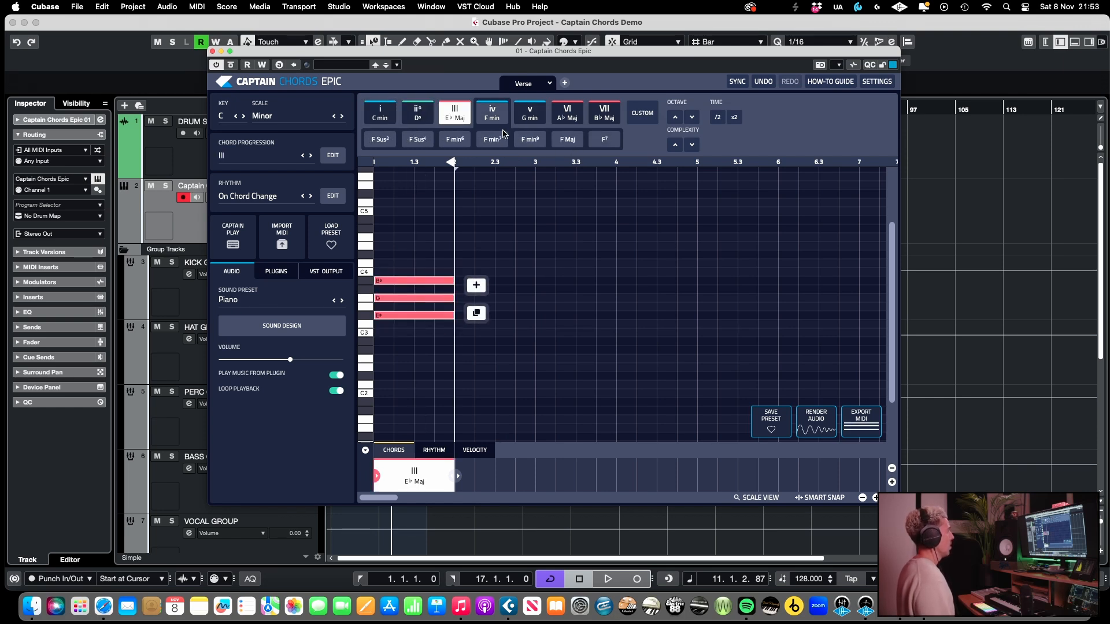
Add a second chord at bar 2, make it ii° (D°), and try inversions, settling one inversion up.
{"action": "left_click", "coordinate": [492, 285]}
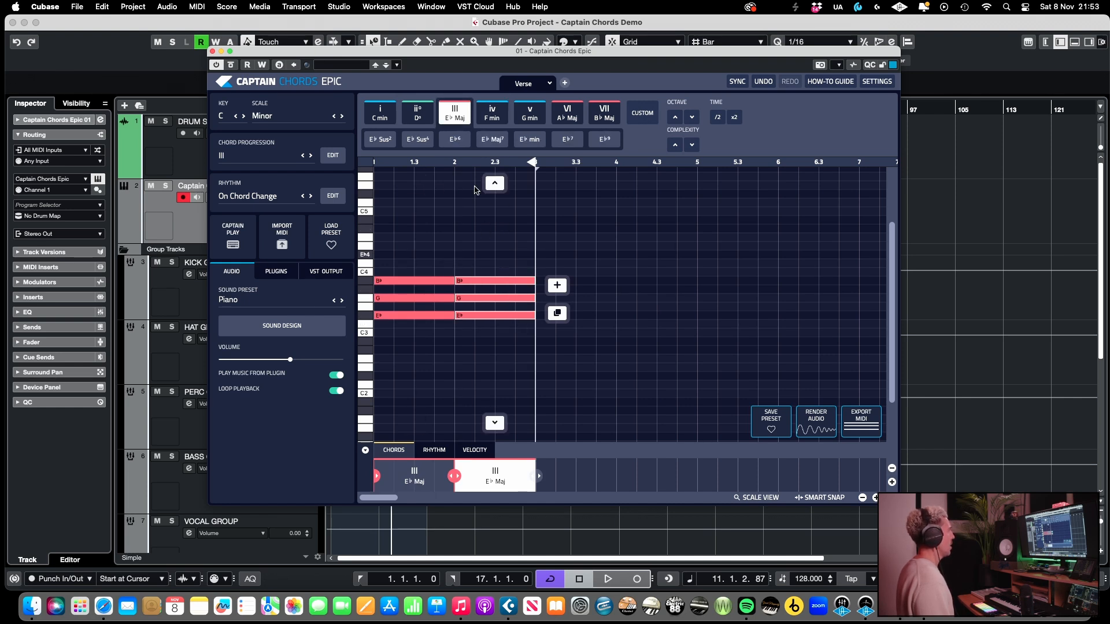
{"action": "left_click", "coordinate": [417, 113]}
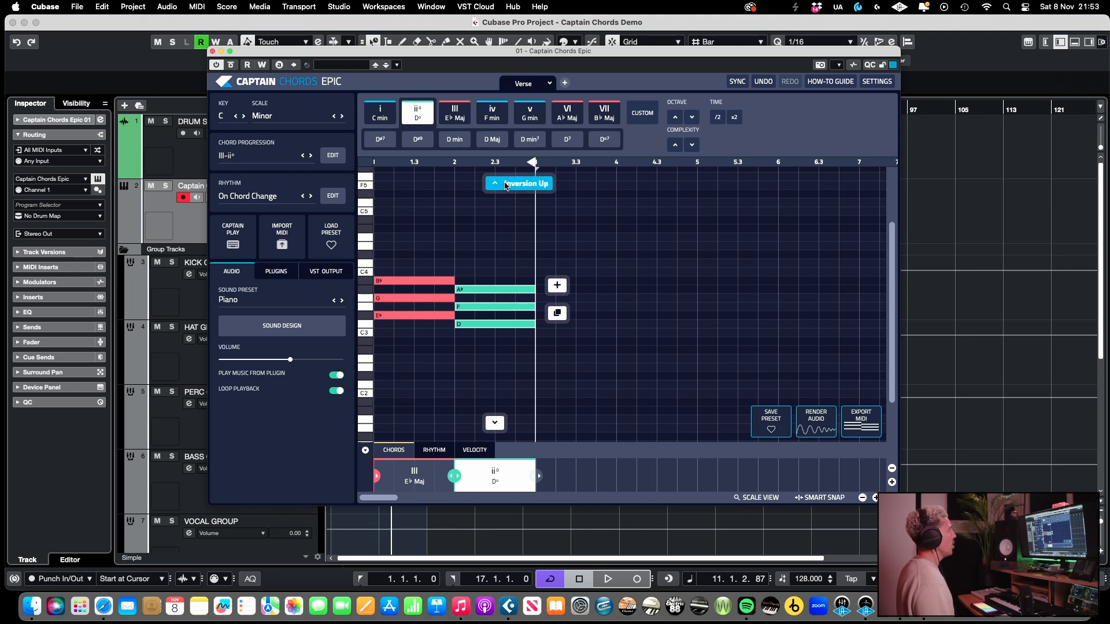
{"action": "left_click", "coordinate": [498, 185]}
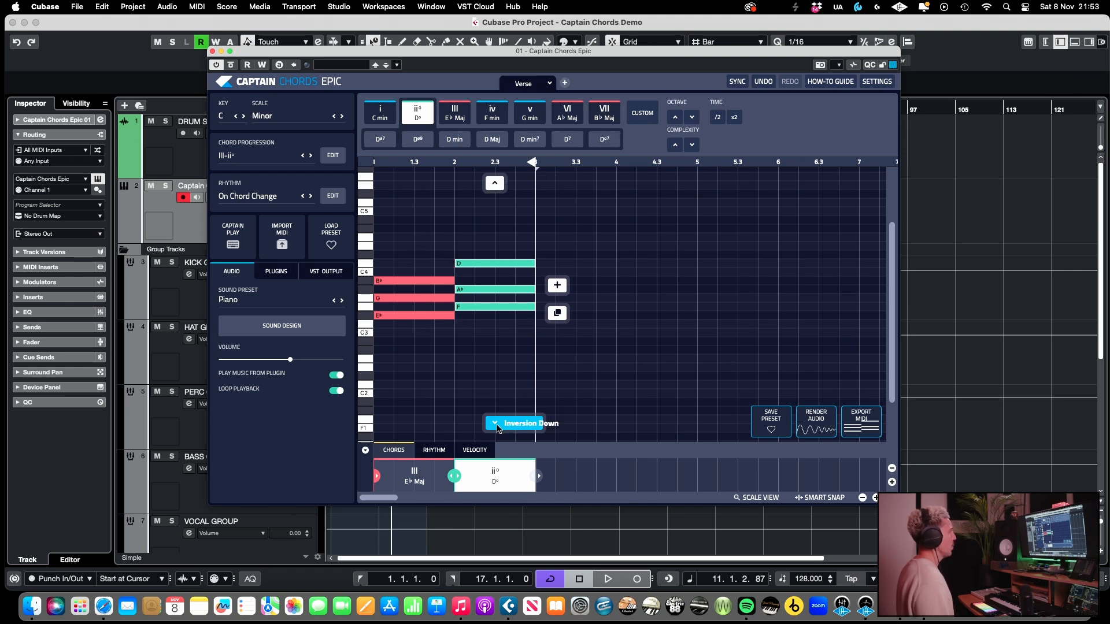
{"action": "left_click", "coordinate": [496, 424]}
{"action": "left_click", "coordinate": [496, 425]}
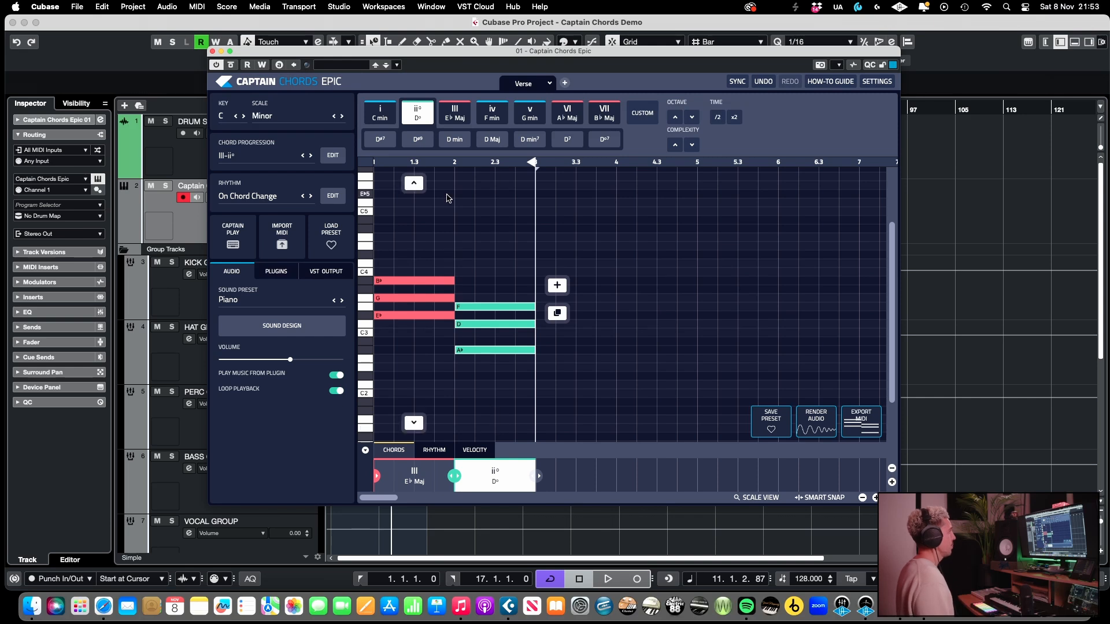
{"action": "left_click", "coordinate": [495, 184]}
{"action": "left_click", "coordinate": [495, 183]}
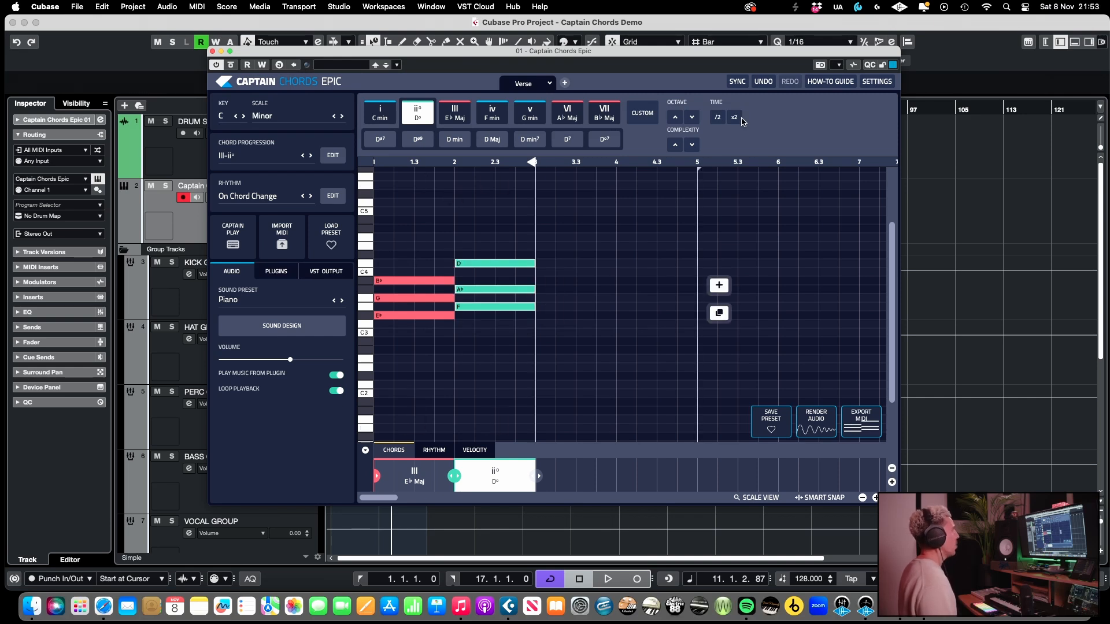
Audition the two-chord progression and duplicate all of it into bars 3 and 4.
{"action": "key", "text": "space"}
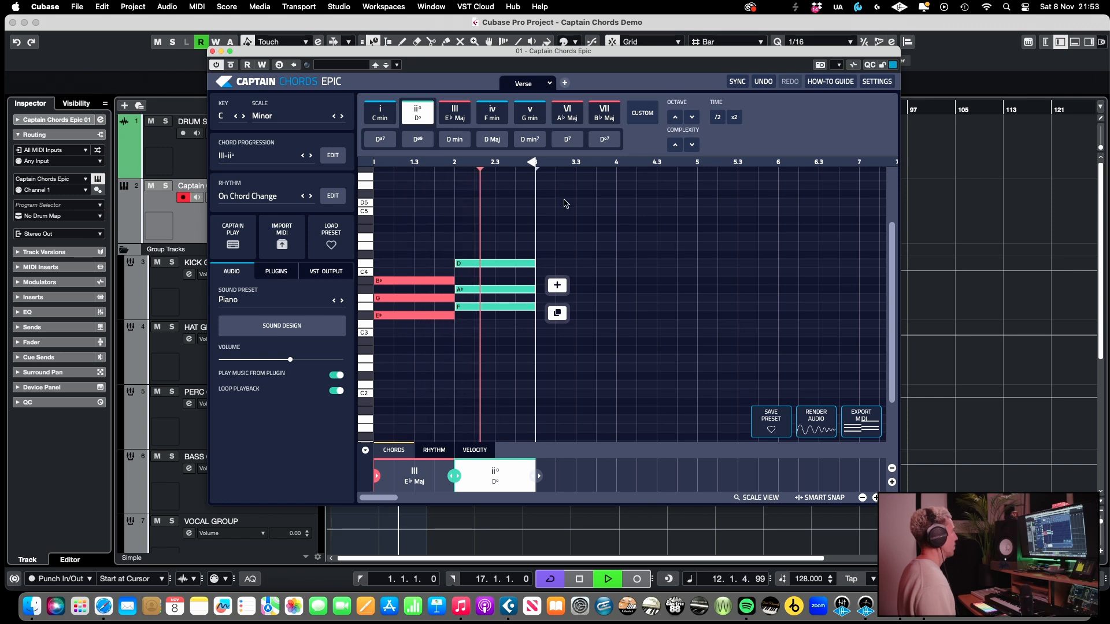
{"action": "key", "text": "space"}
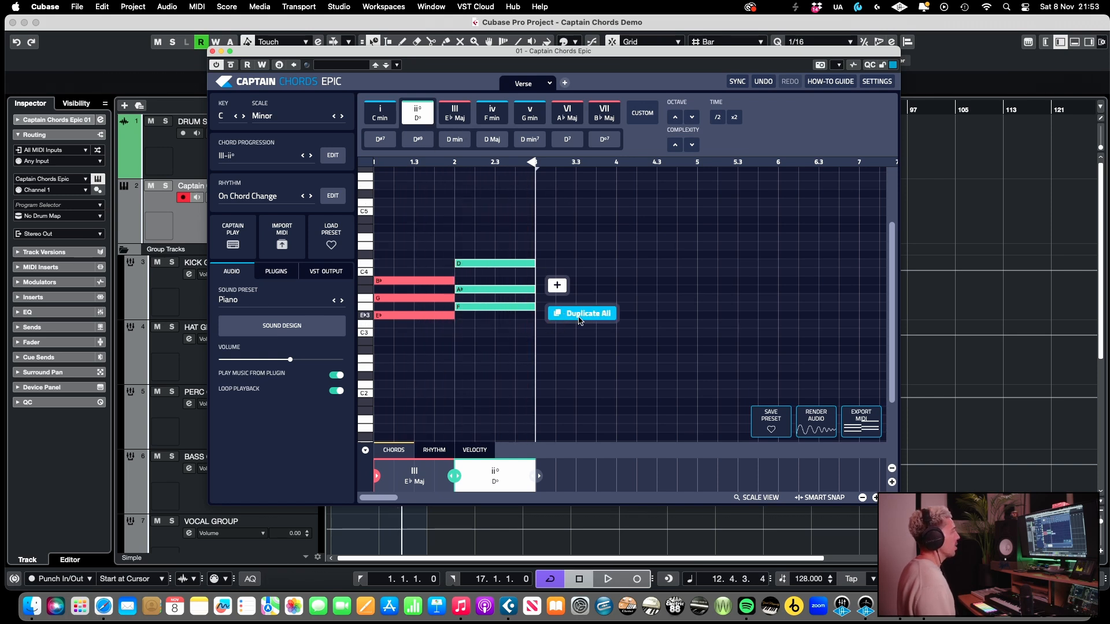
{"action": "left_click", "coordinate": [580, 314]}
{"action": "key", "text": "space"}
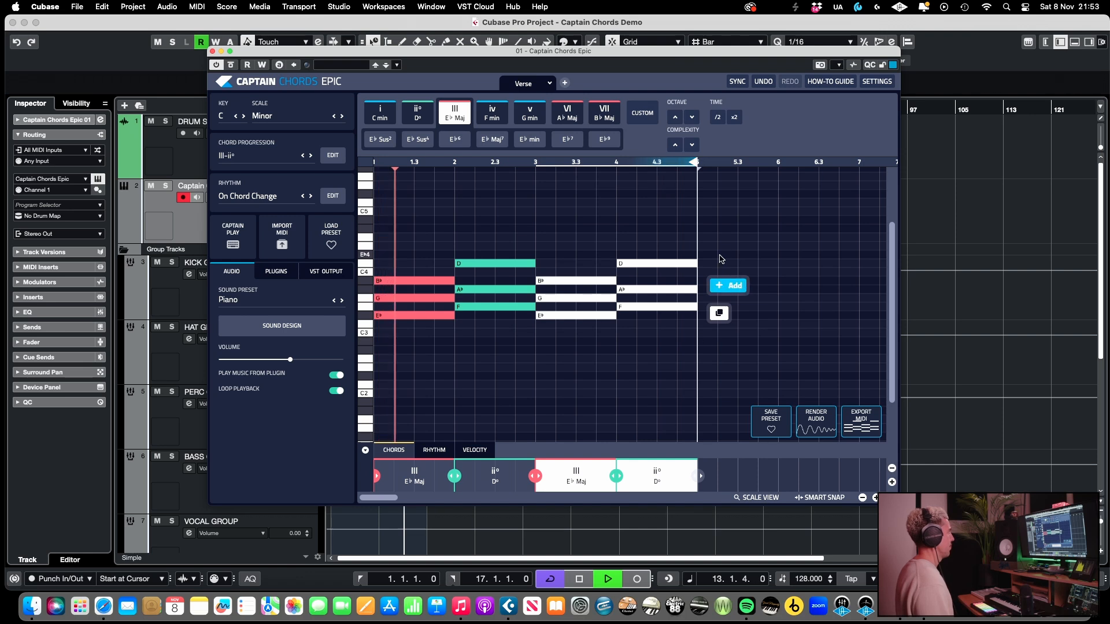
{"action": "key", "text": "space"}
Apply the x2 time setting twice to the whole progression and audition it.
{"action": "left_click", "coordinate": [735, 117]}
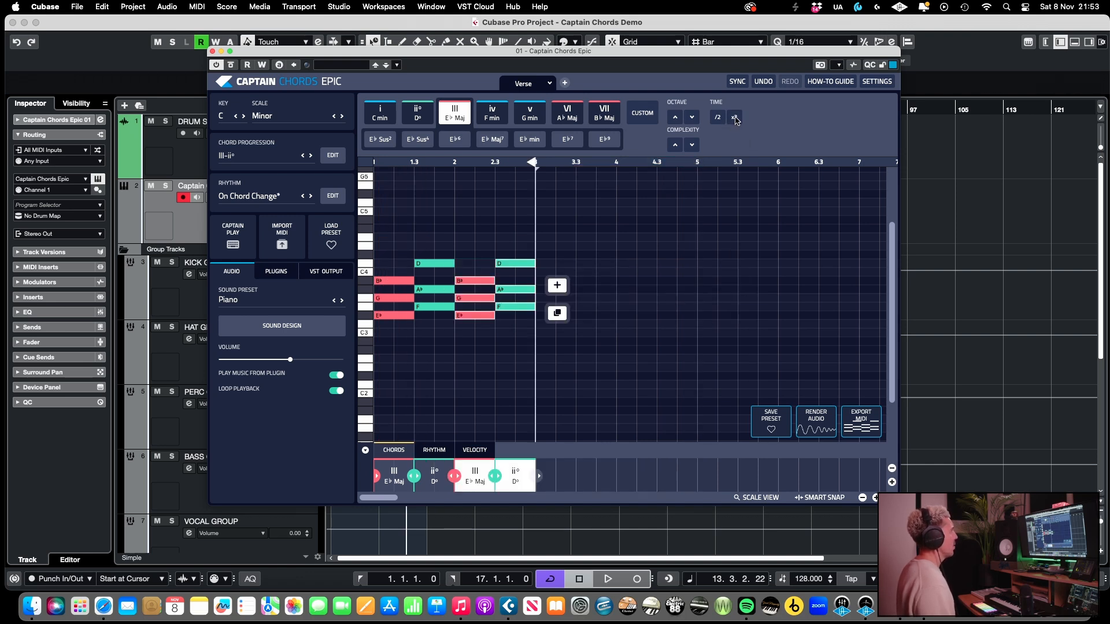
{"action": "key", "text": "space"}
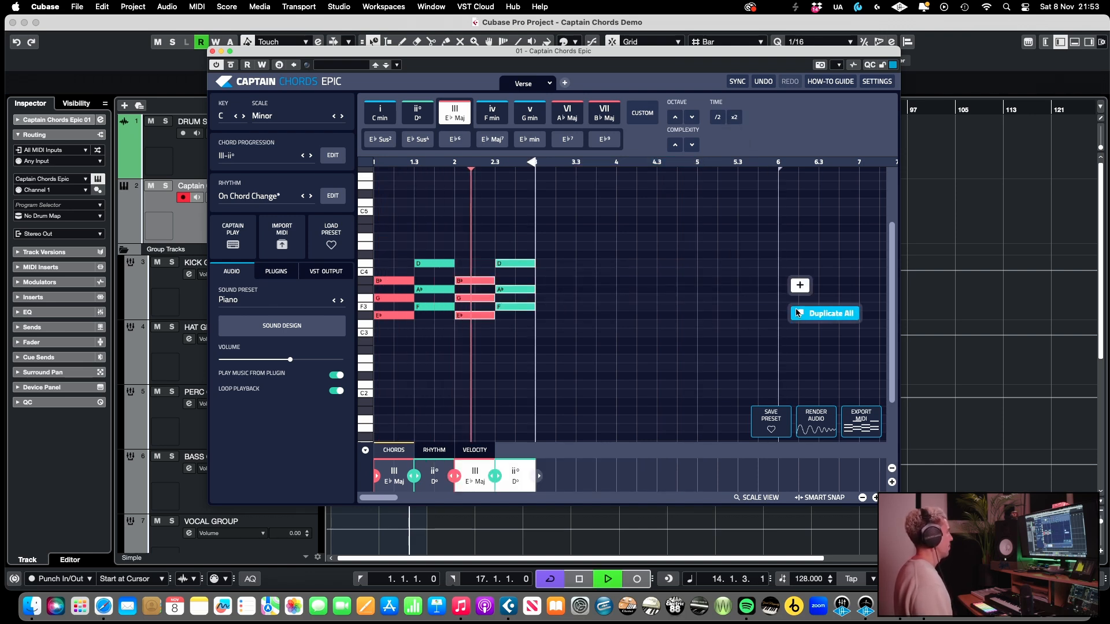
{"action": "left_click", "coordinate": [735, 119]}
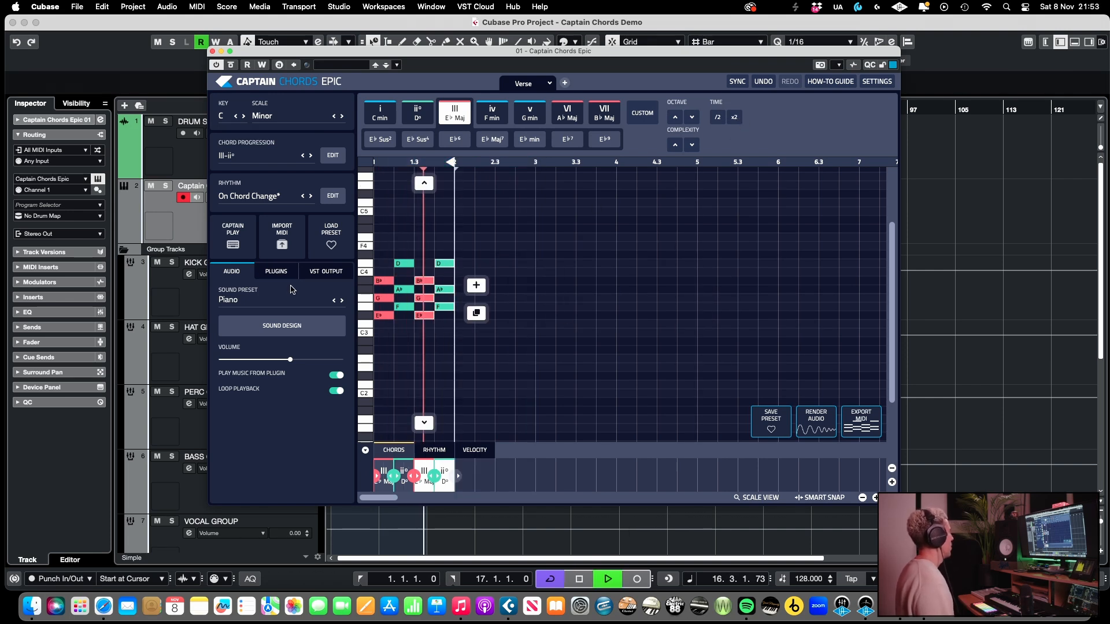
{"action": "key", "text": "space"}
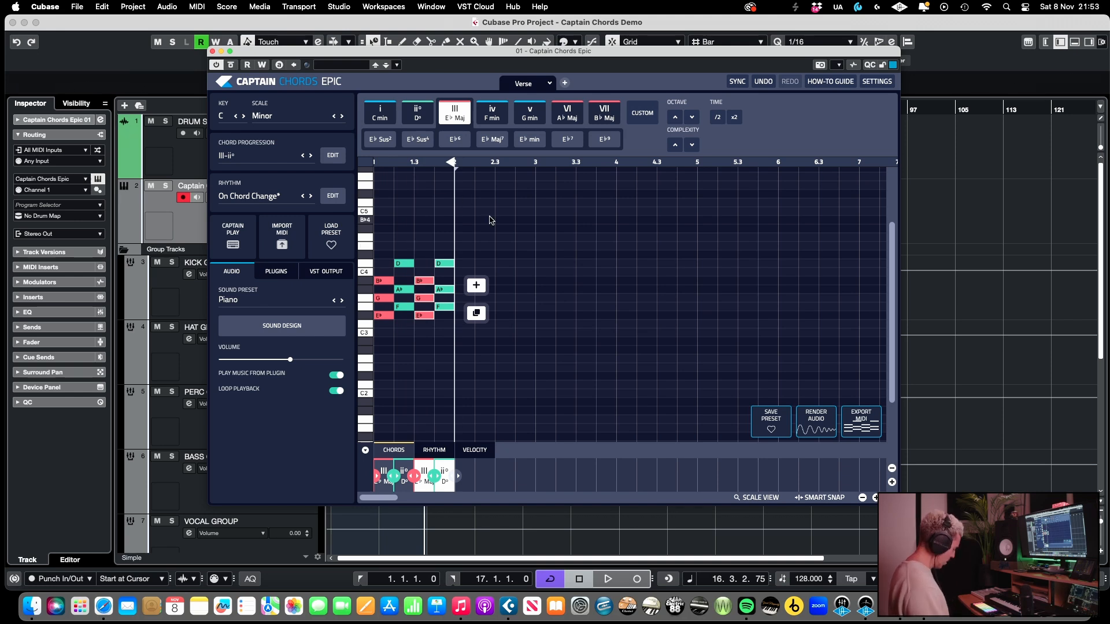
Delete all chords from the progression.
{"action": "key", "text": "super+a"}
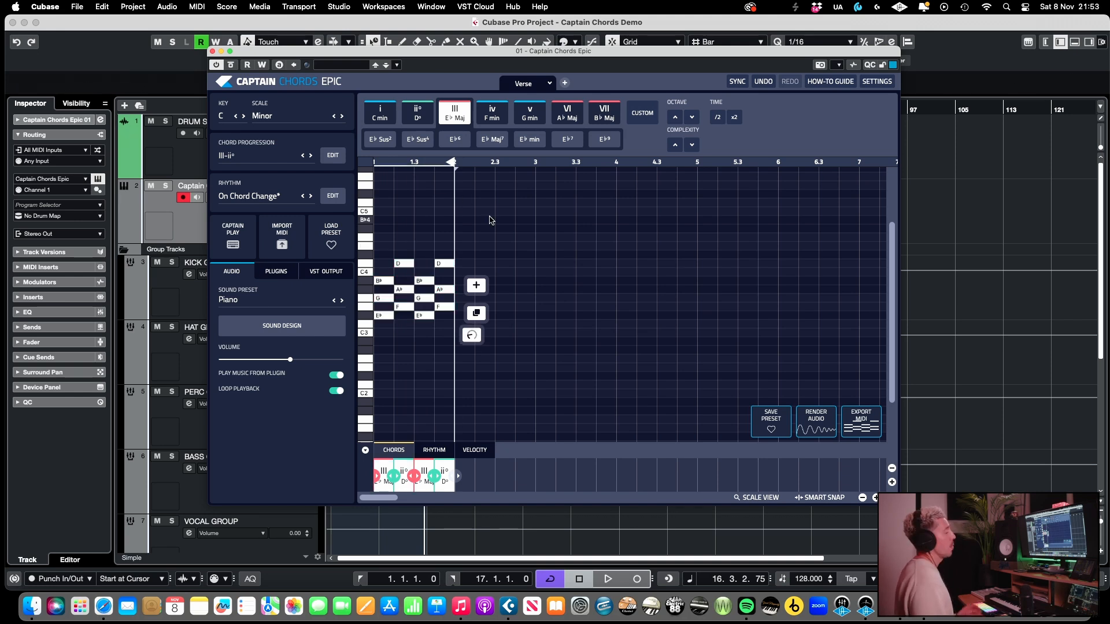
{"action": "key", "text": "Delete"}
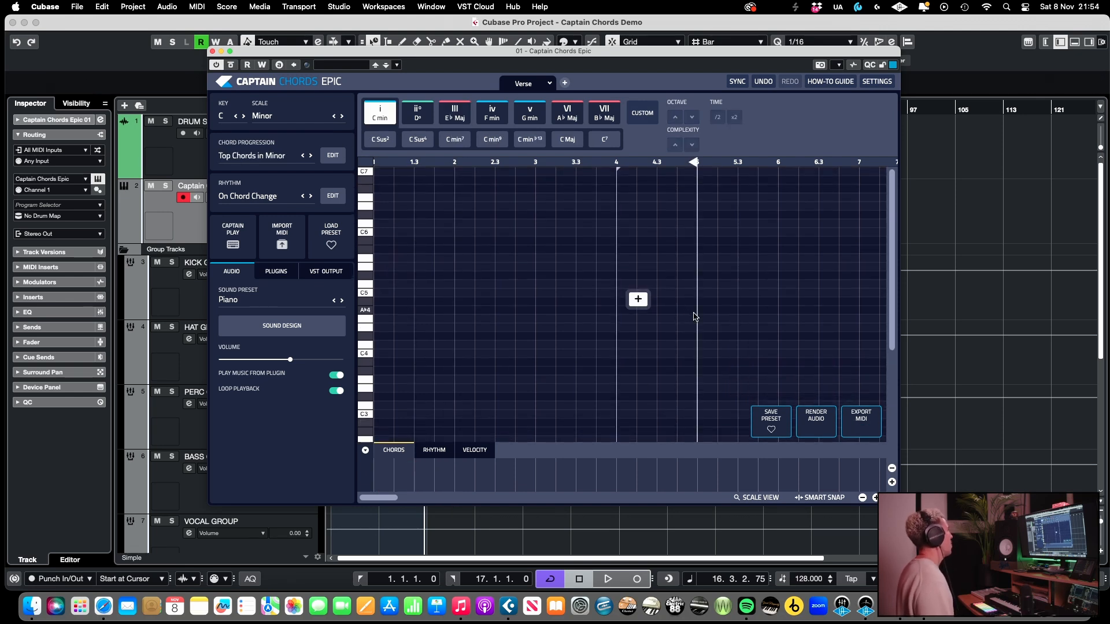
Open the chord progression presets and try to choose the House bank.
{"action": "left_click", "coordinate": [267, 156]}
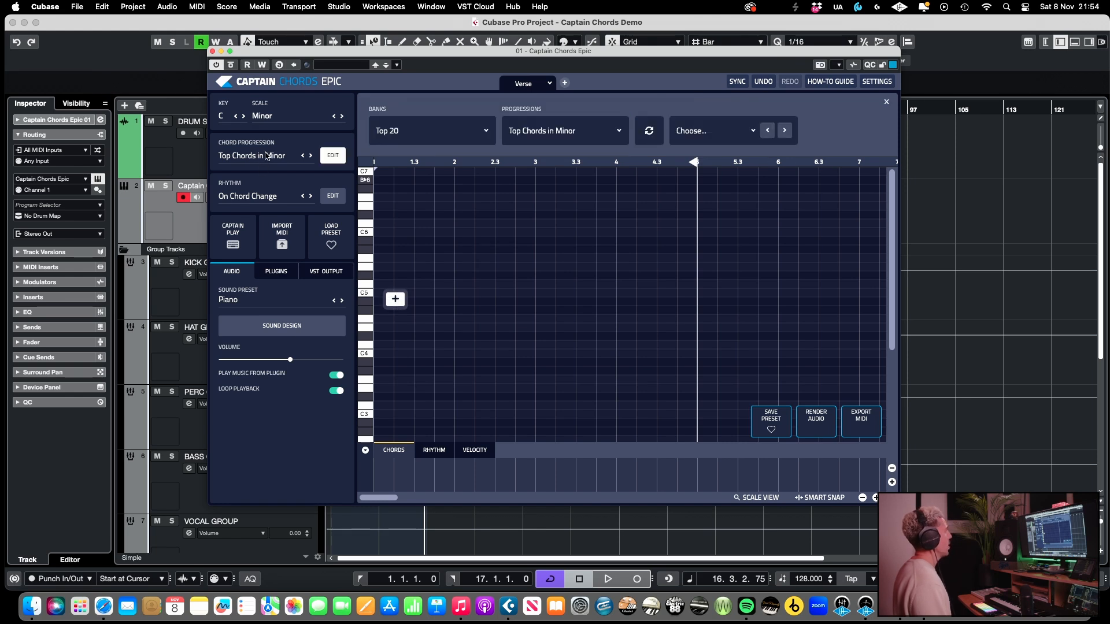
{"action": "left_click", "coordinate": [460, 130]}
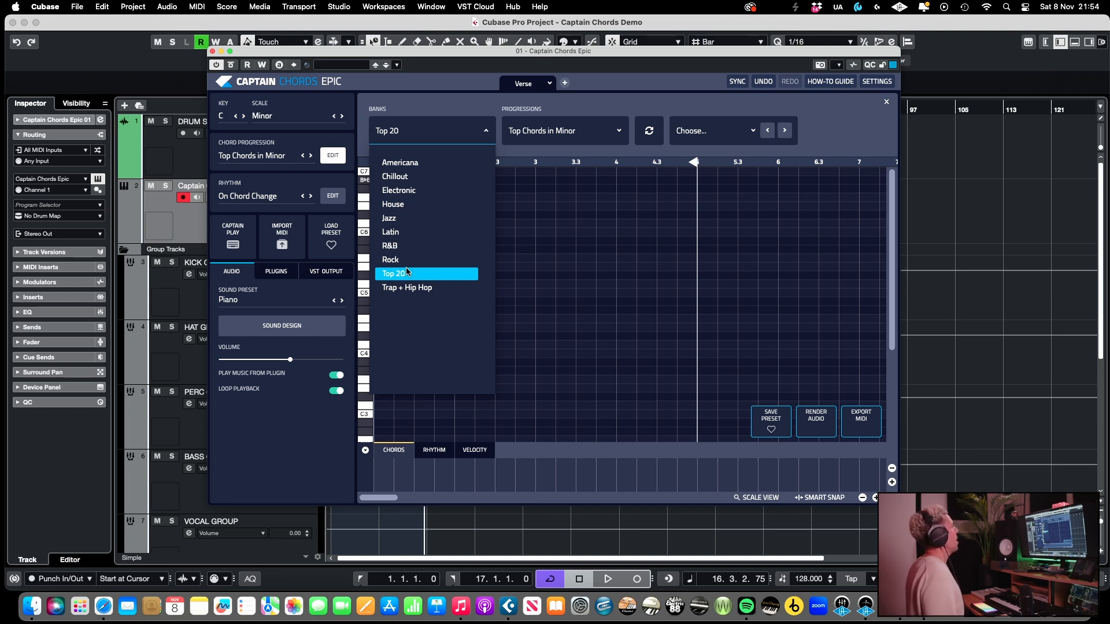
{"action": "left_click", "coordinate": [388, 202]}
{"action": "left_click", "coordinate": [389, 203]}
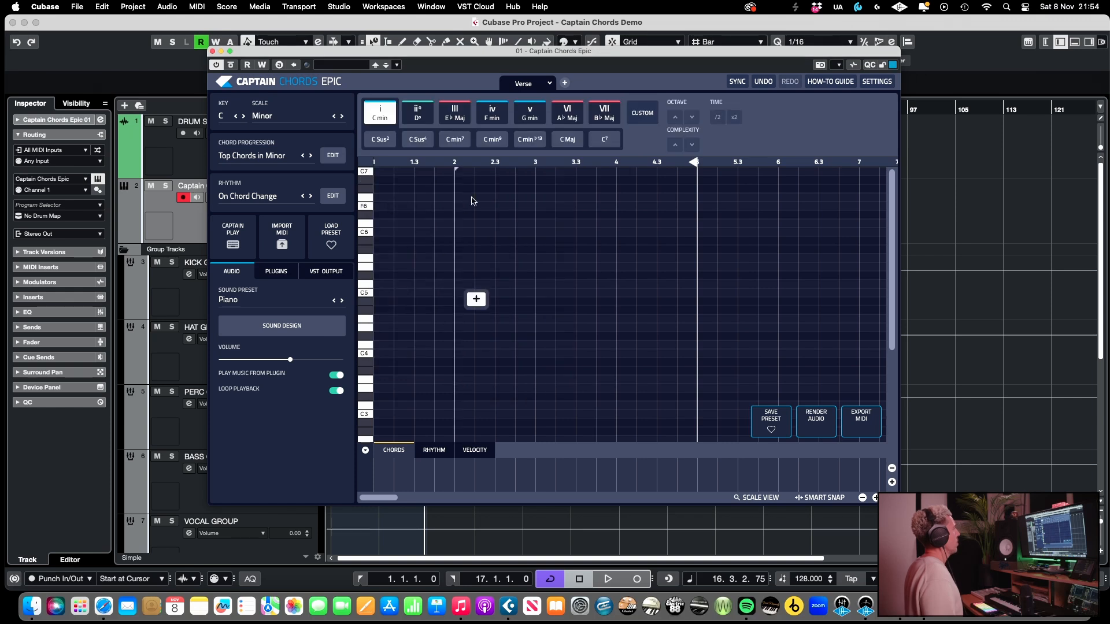
Load the i-VI-III-VII progression from the House bank's Electronic Chords in Minor set.
{"action": "left_click", "coordinate": [332, 157]}
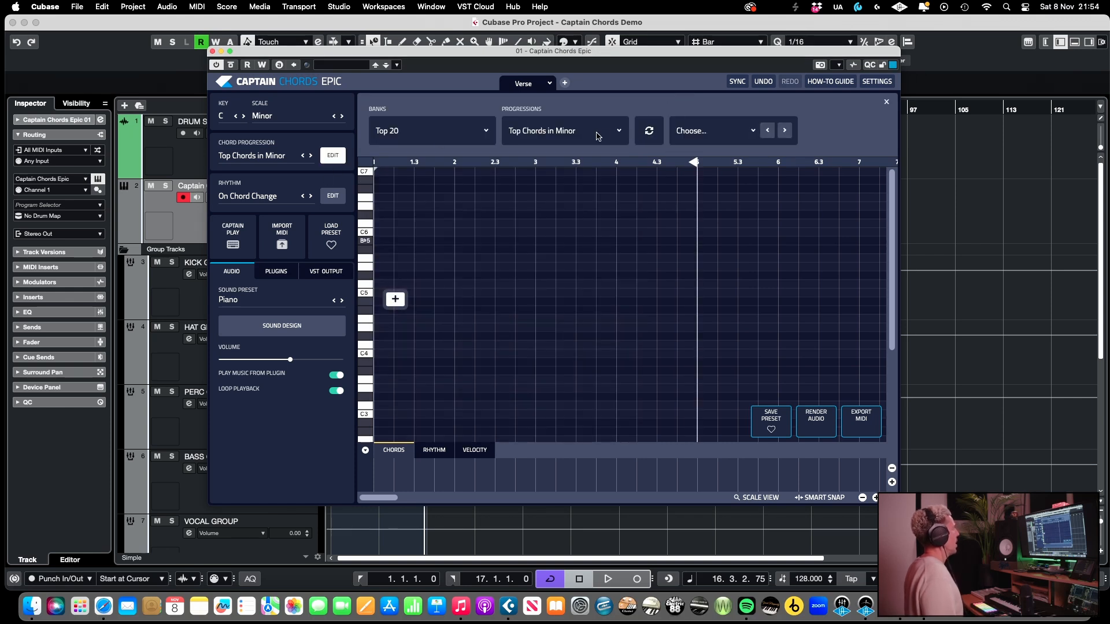
{"action": "left_click", "coordinate": [487, 130]}
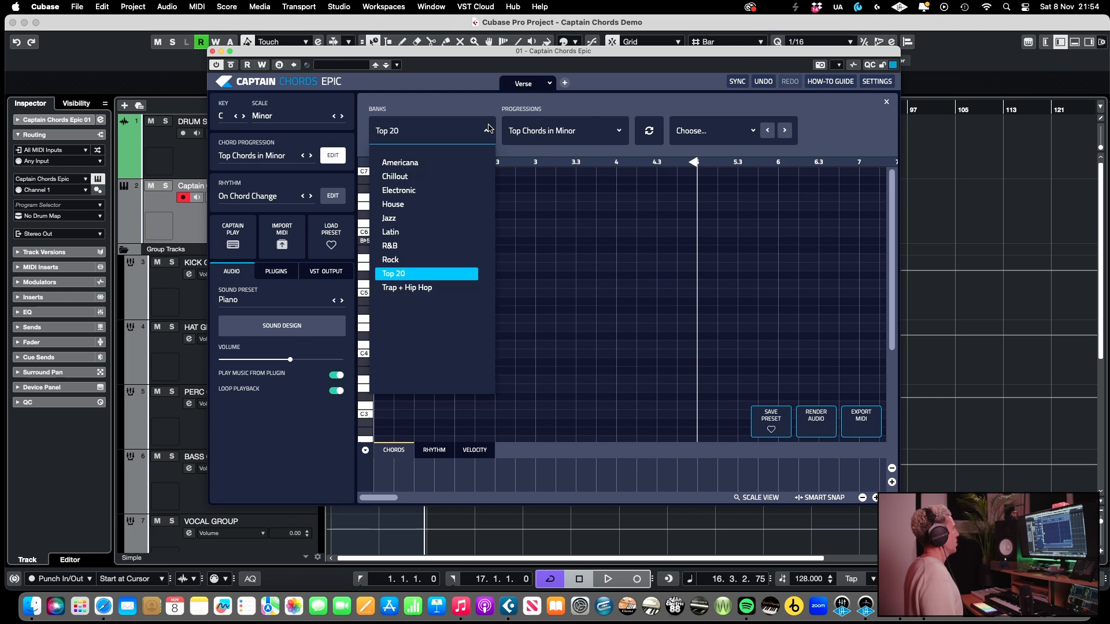
{"action": "left_click", "coordinate": [398, 205]}
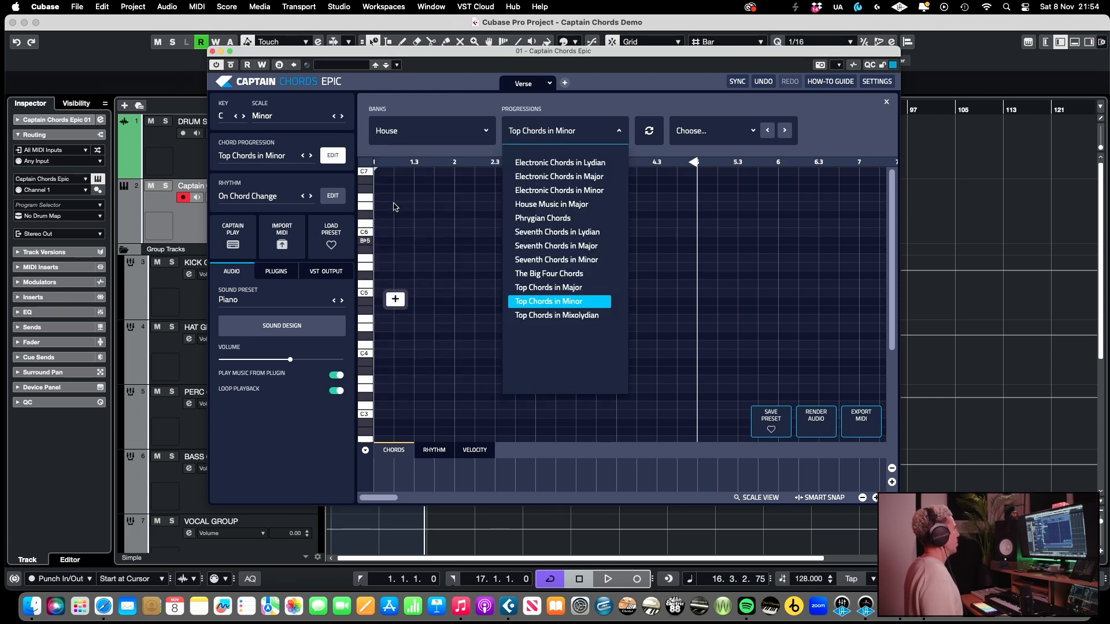
{"action": "left_click", "coordinate": [559, 192]}
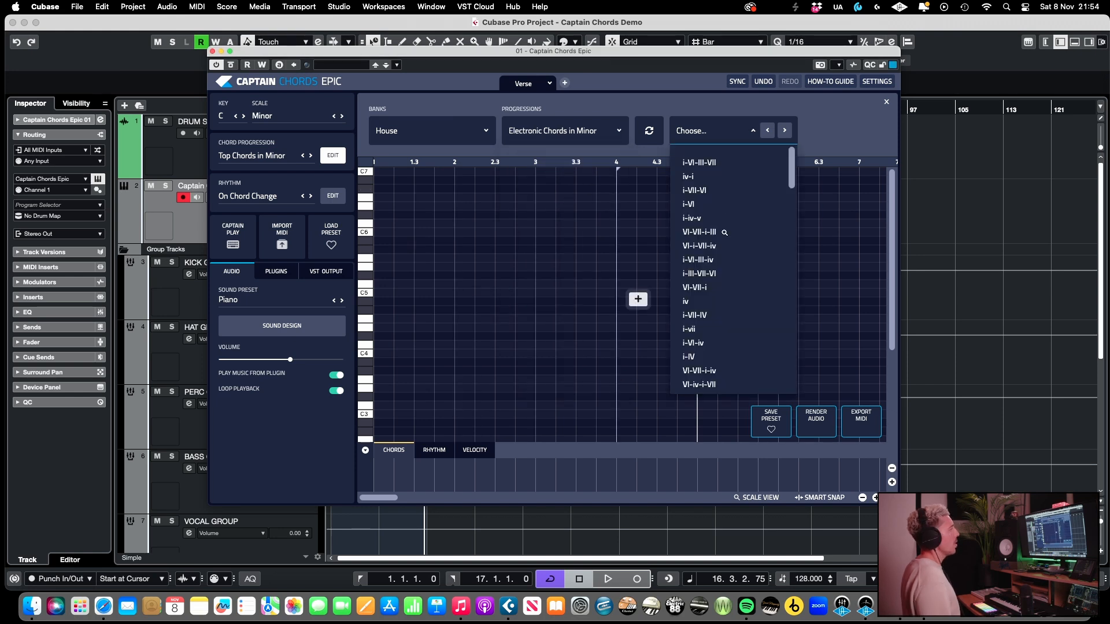
{"action": "scroll", "coordinate": [724, 232], "scroll_direction": "down", "scroll_amount": 8}
{"action": "scroll", "coordinate": [719, 214], "scroll_direction": "up", "scroll_amount": 8}
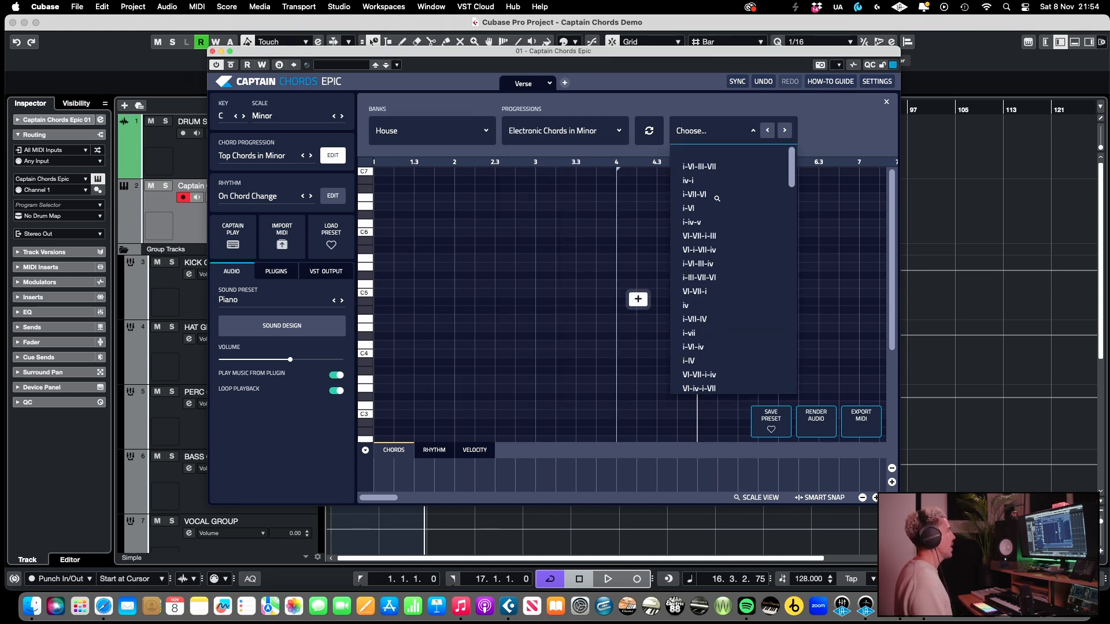
{"action": "left_click", "coordinate": [697, 165]}
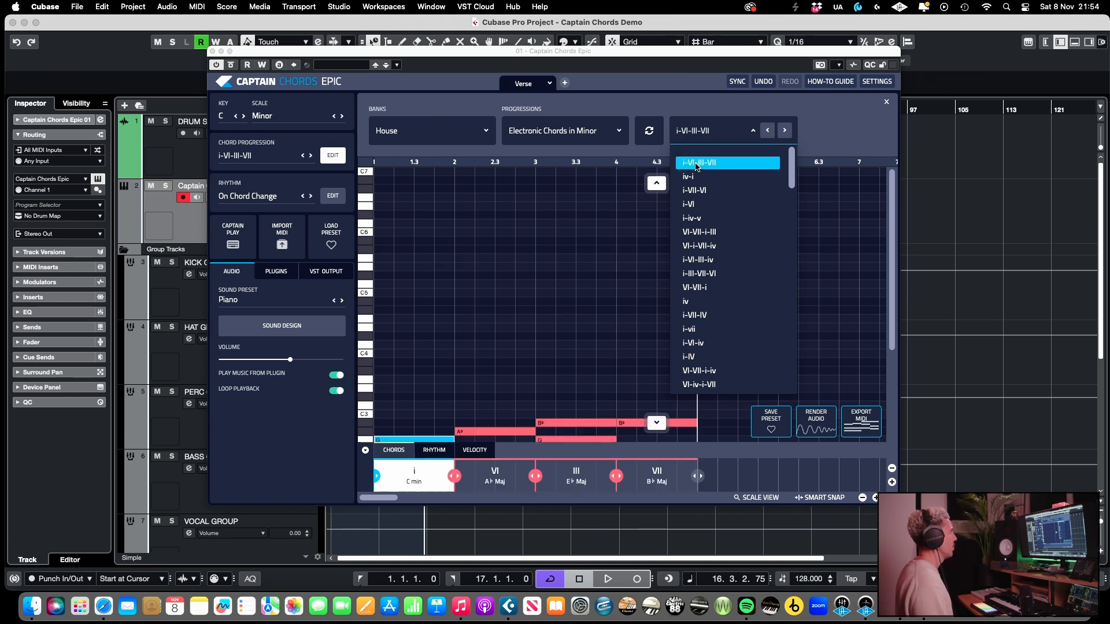
Audition the loaded four-chord progression and close the open progression list.
{"action": "scroll", "coordinate": [557, 352], "scroll_direction": "down", "scroll_amount": 3}
{"action": "key", "text": "space"}
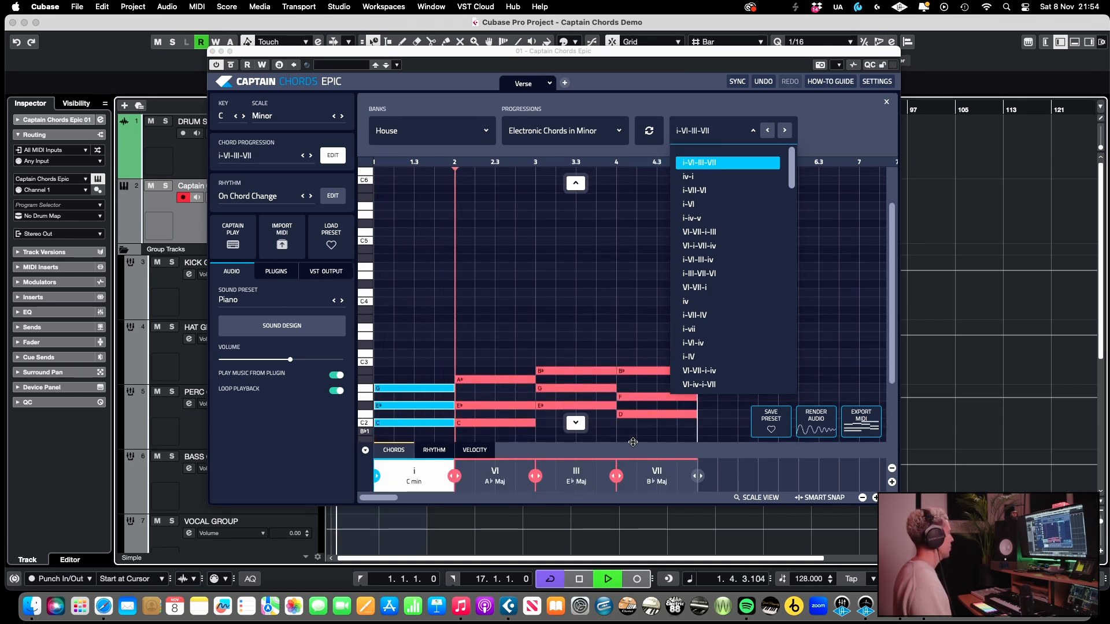
{"action": "left_click", "coordinate": [861, 116]}
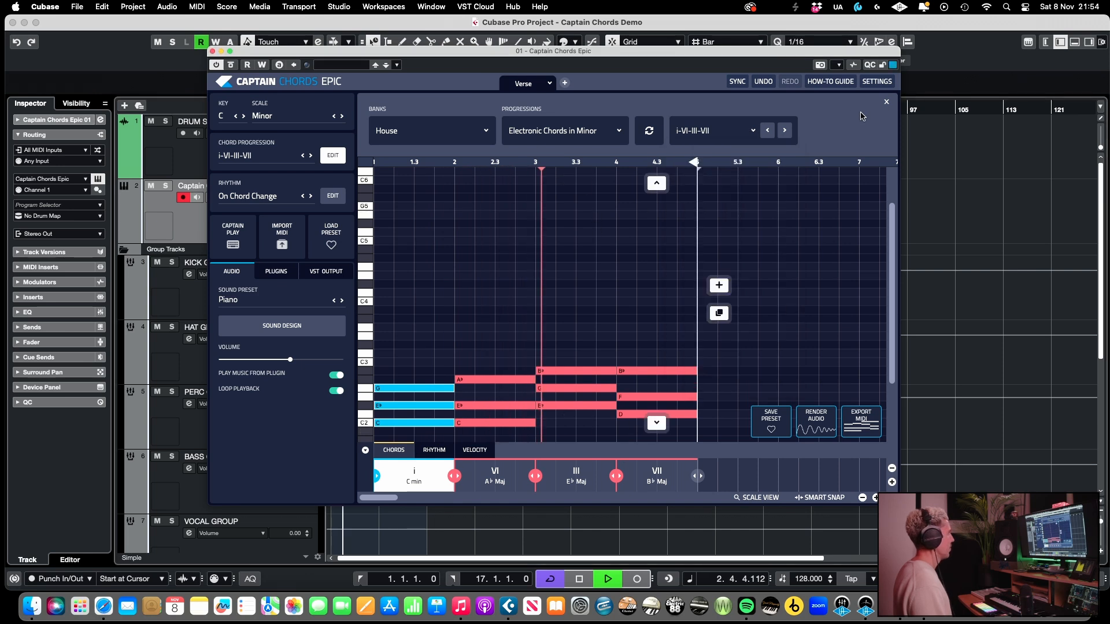
{"action": "key", "text": "space"}
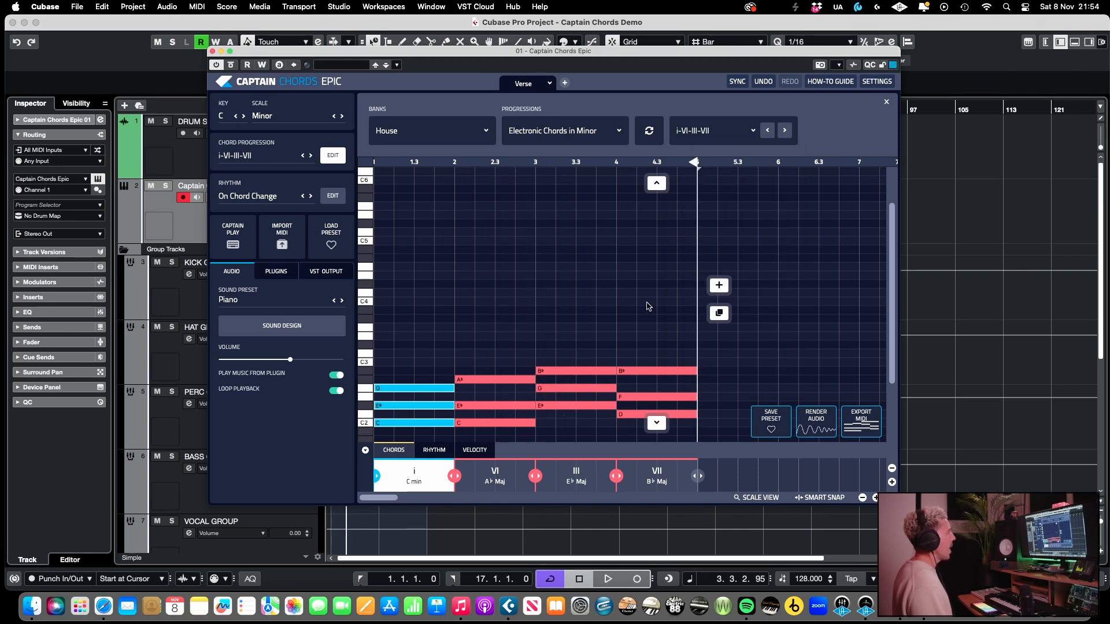
Replace the fourth chord of the progression with v (G min).
{"action": "left_click", "coordinate": [647, 303]}
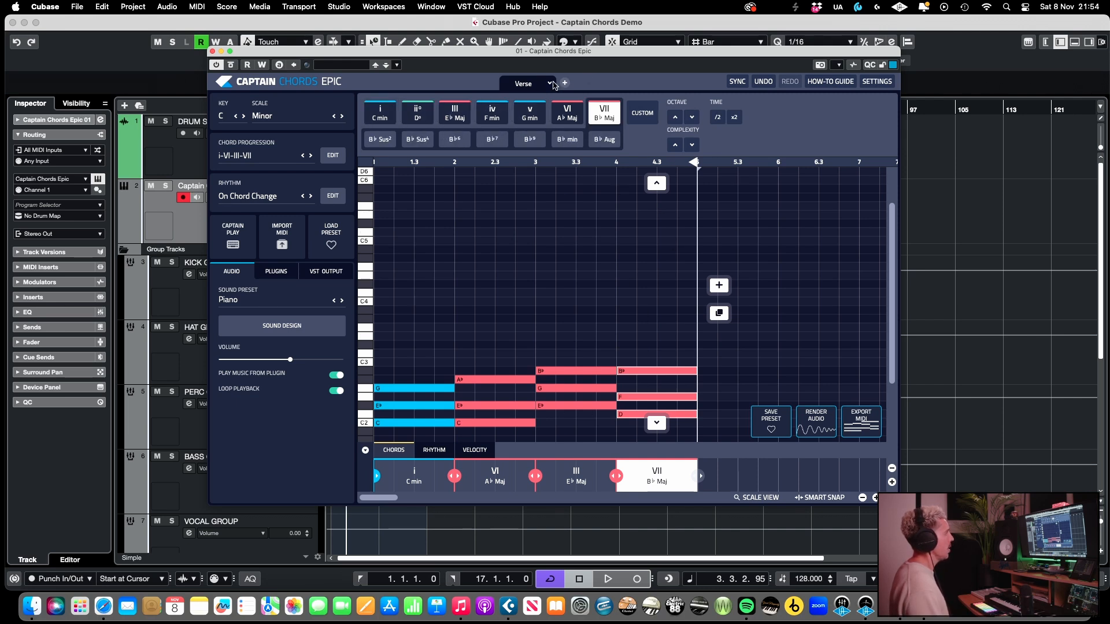
{"action": "left_click", "coordinate": [535, 113]}
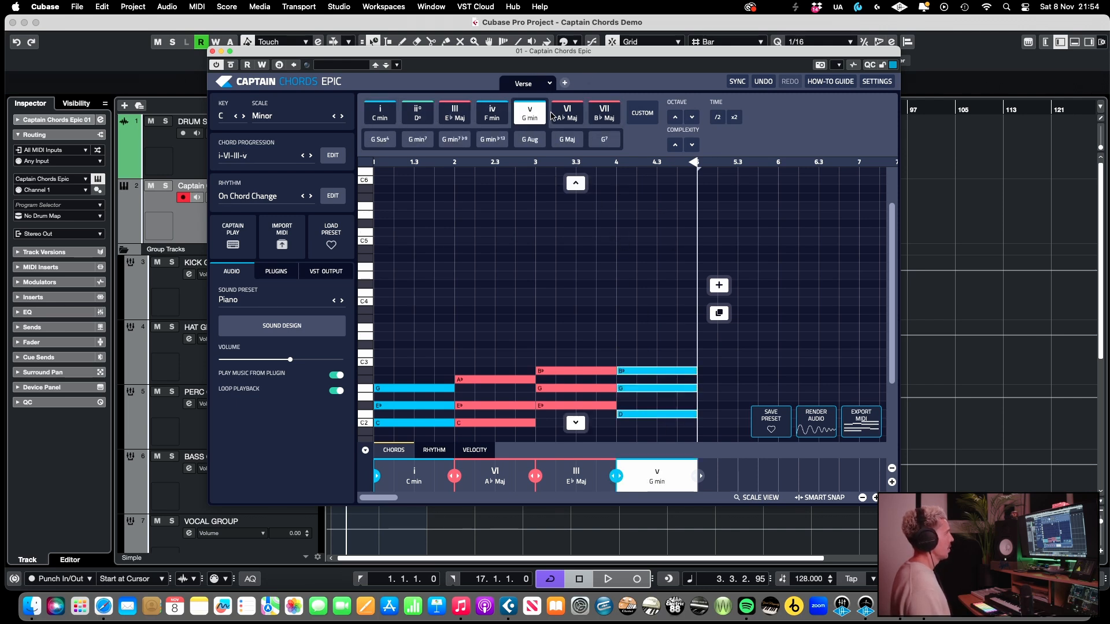
Try VI (A♭ Maj) as the fourth chord, audition the progression, and undo that chord change.
{"action": "left_click", "coordinate": [559, 113]}
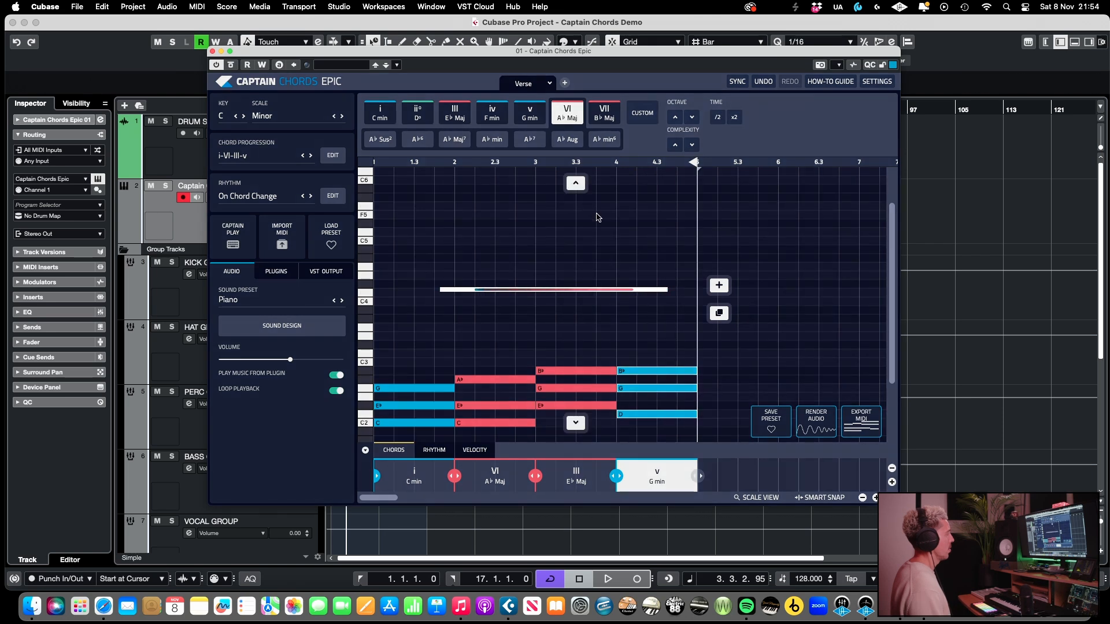
{"action": "key", "text": "space"}
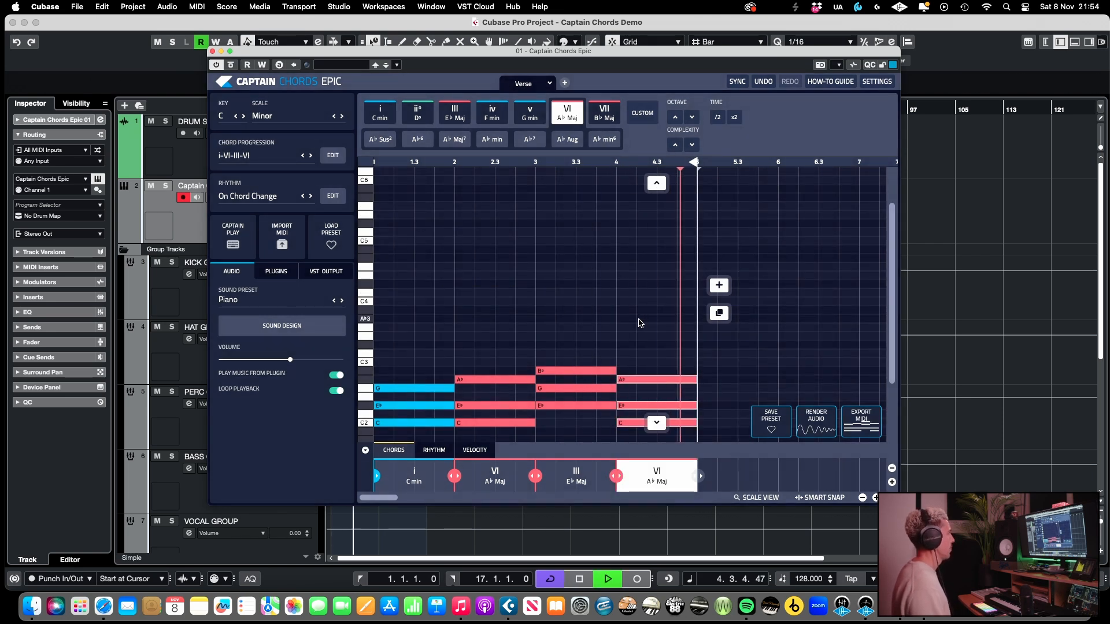
{"action": "key", "text": "space"}
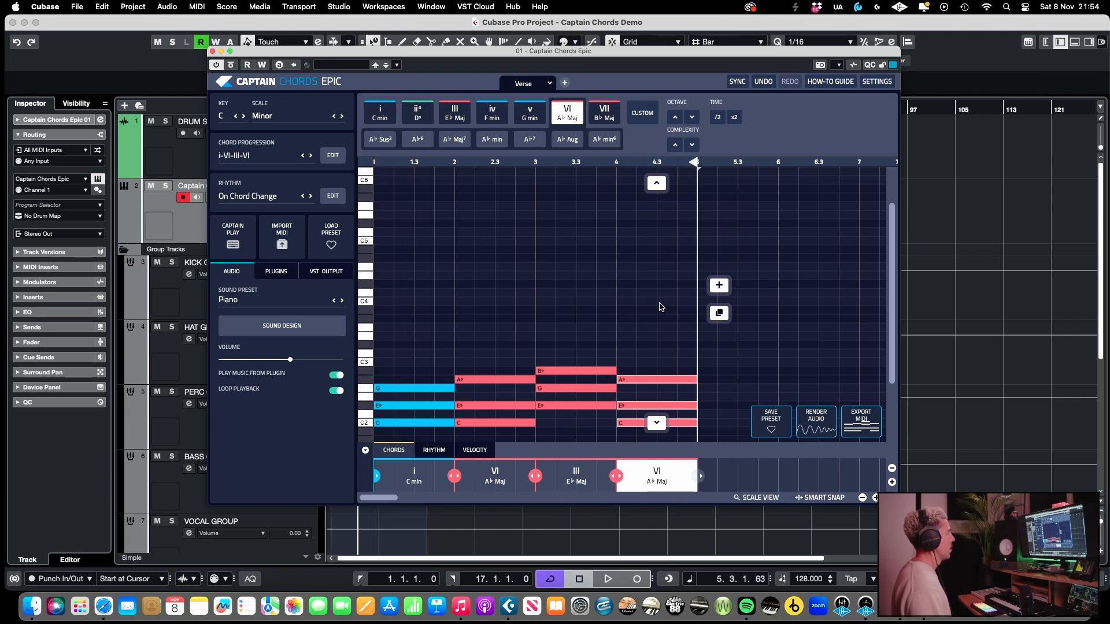
{"action": "left_click", "coordinate": [762, 83]}
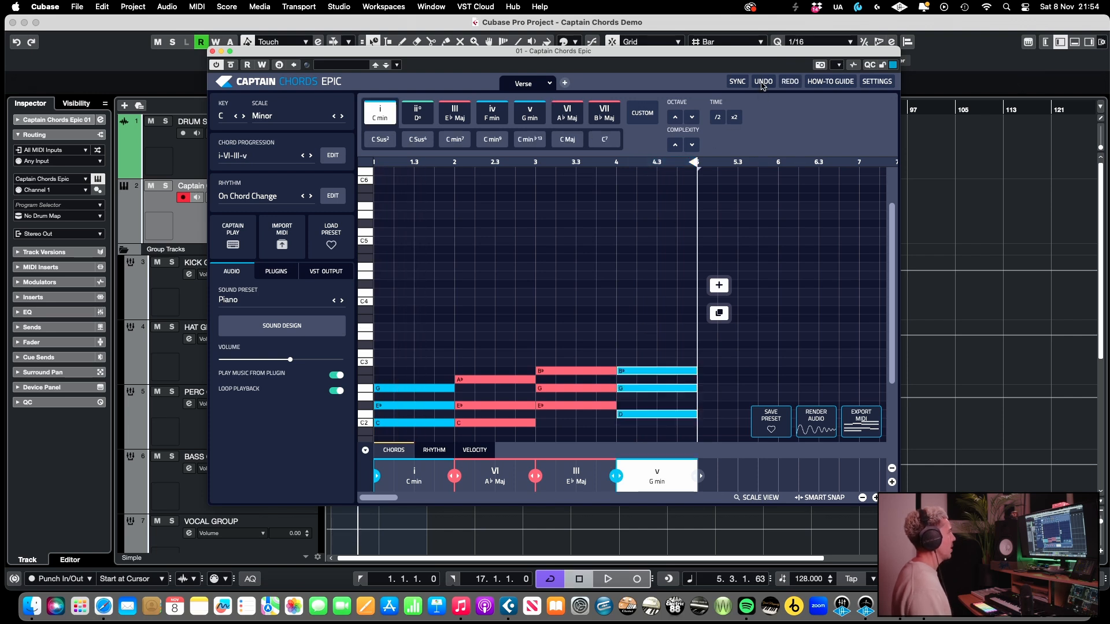
Audition the progression and, during playback, advance its rhythm through On Every Beat to Persistent.
{"action": "key", "text": "space"}
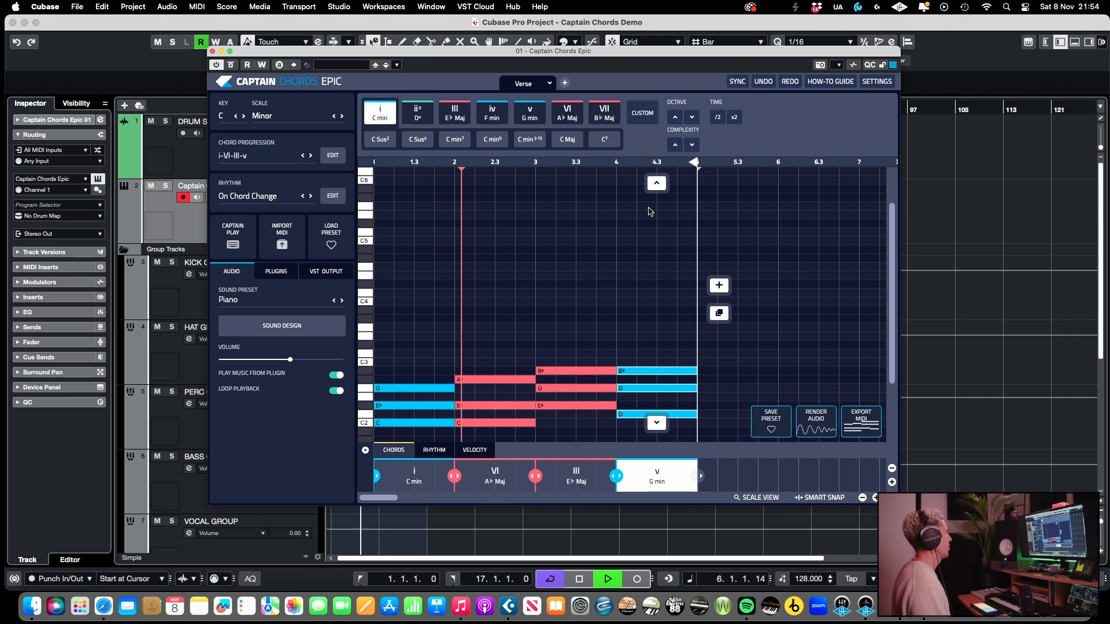
{"action": "key", "text": "space"}
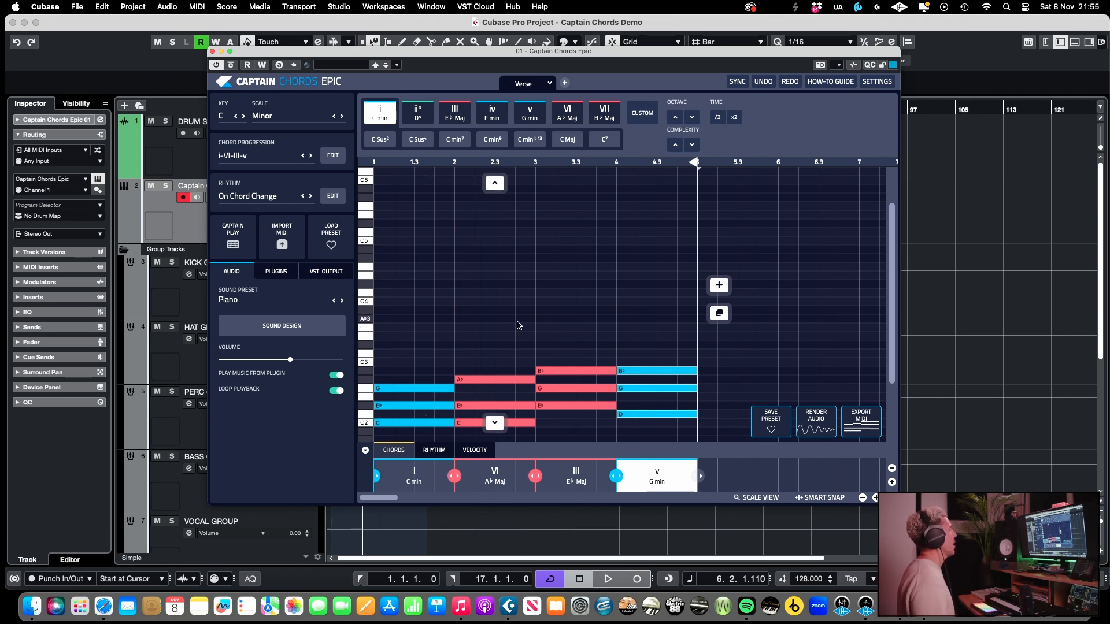
{"action": "key", "text": "space"}
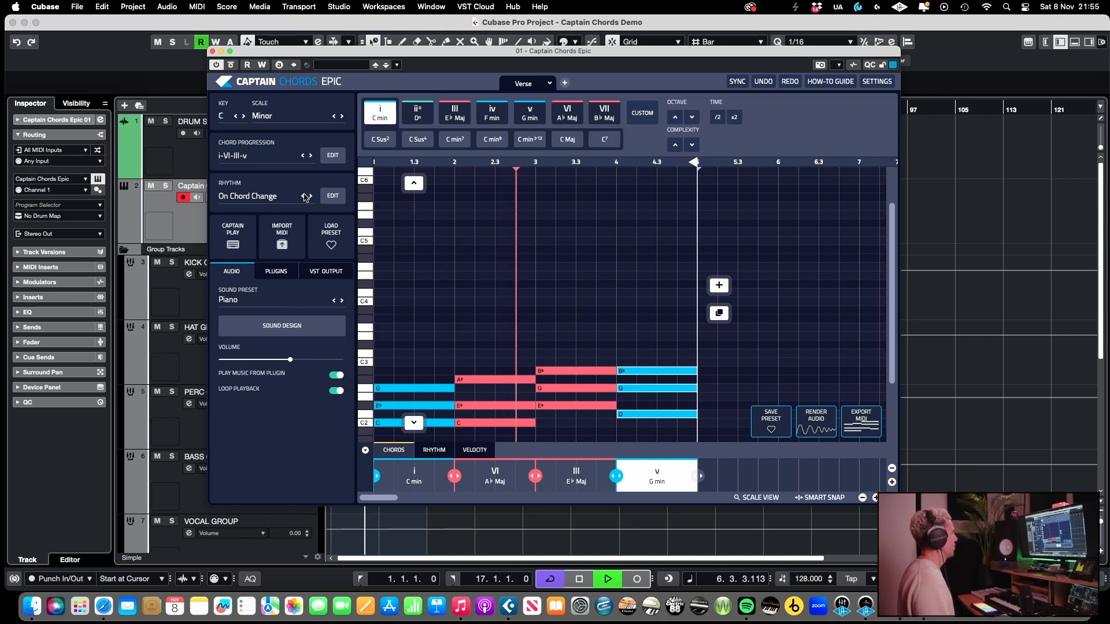
{"action": "left_click", "coordinate": [310, 196]}
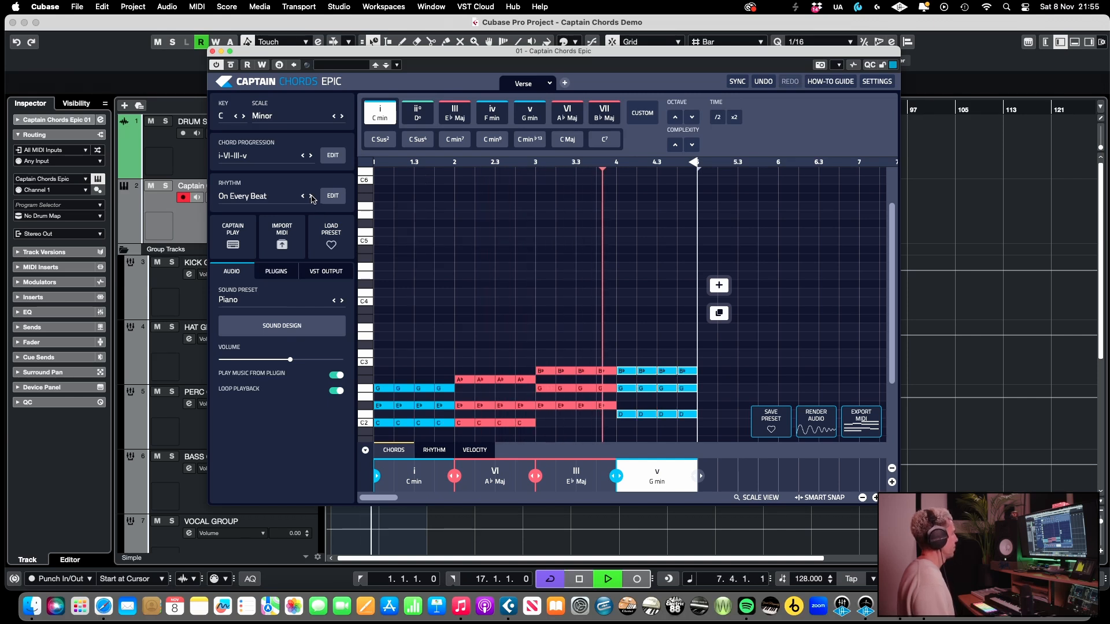
{"action": "left_click", "coordinate": [311, 196]}
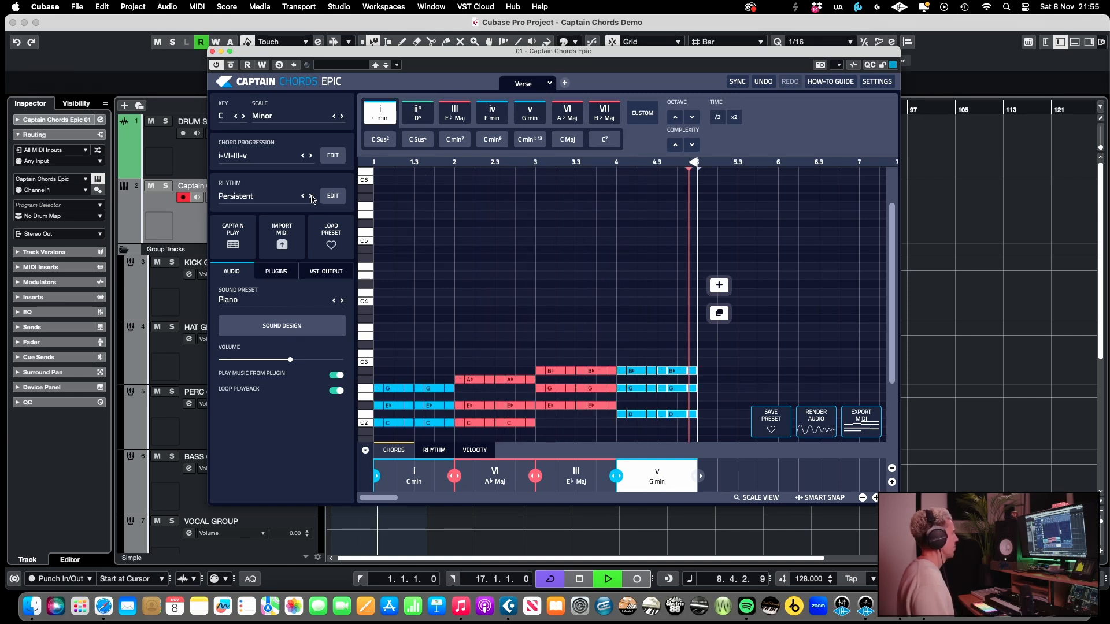
{"action": "key", "text": "space"}
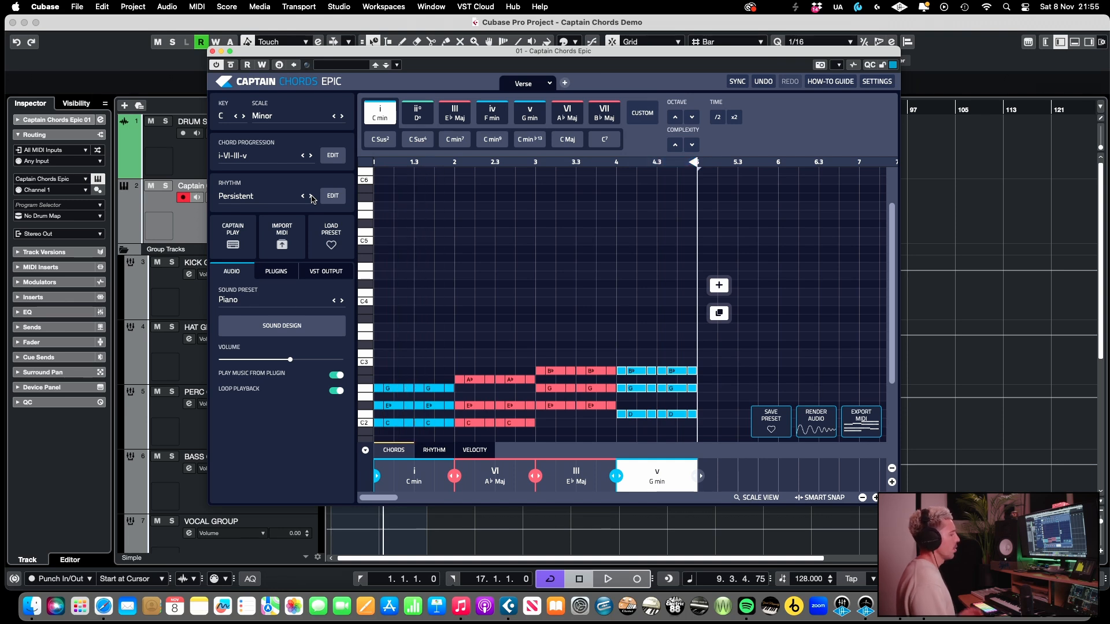
{"action": "key", "text": "space"}
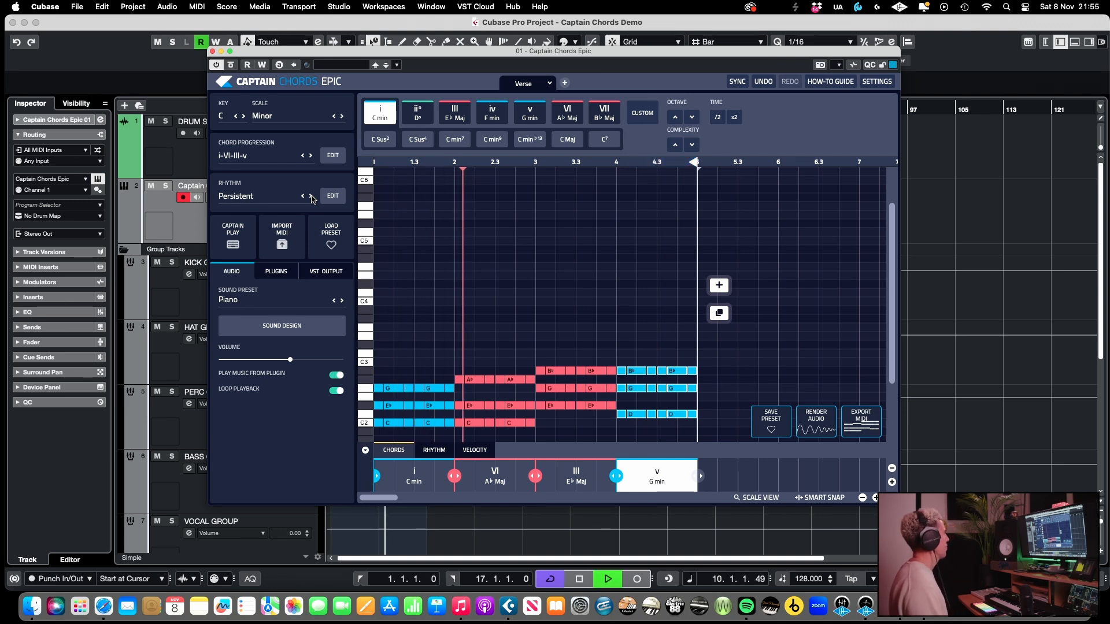
{"action": "key", "text": "space"}
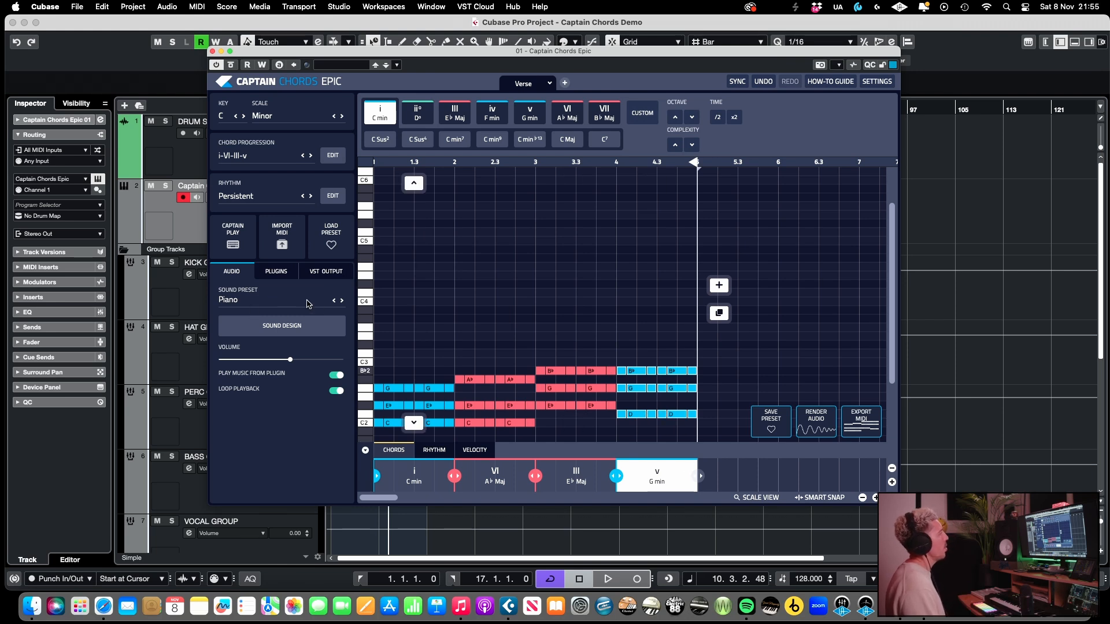
Load the Atmosphere sound preset from the Guitars instruments in the Jackin House genre.
{"action": "left_click", "coordinate": [308, 304]}
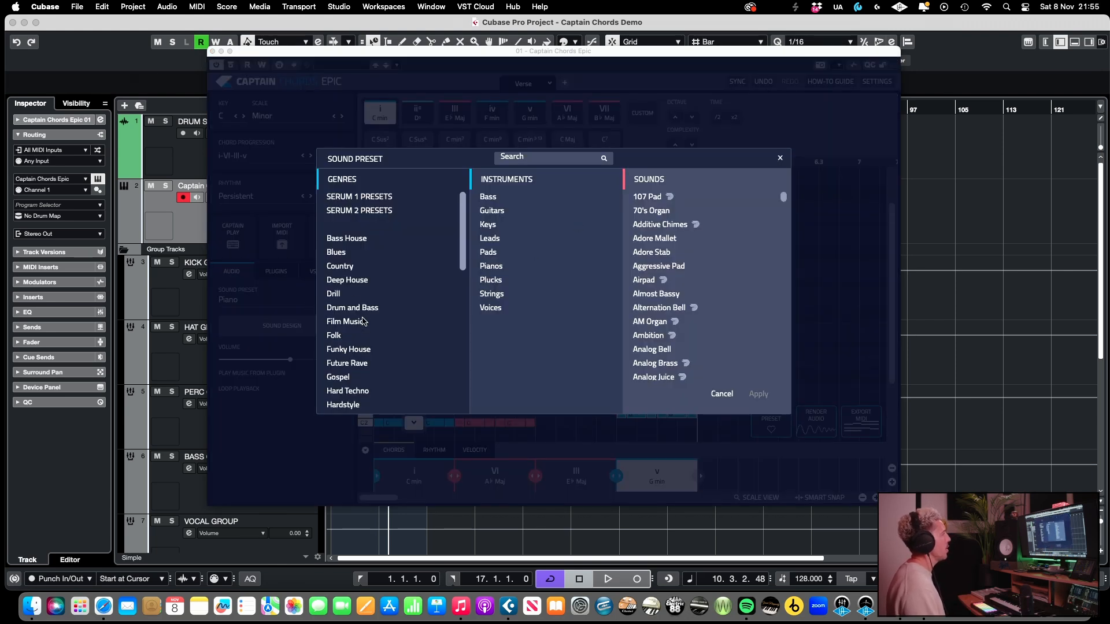
{"action": "scroll", "coordinate": [363, 322], "scroll_direction": "down", "scroll_amount": 10}
{"action": "scroll", "coordinate": [348, 295], "scroll_direction": "up", "scroll_amount": 2}
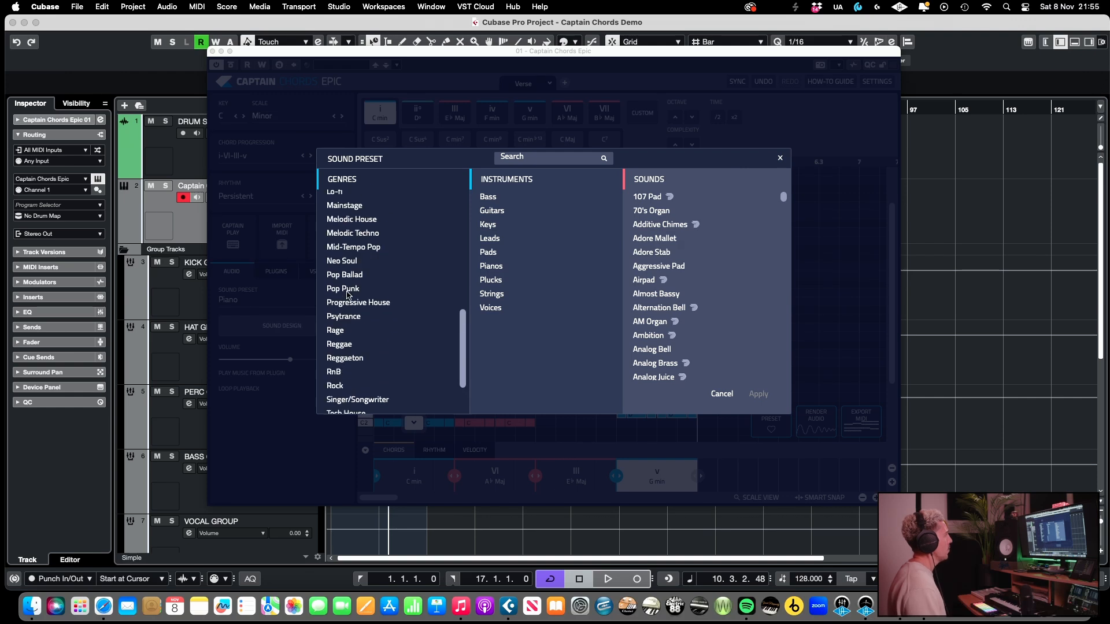
{"action": "scroll", "coordinate": [348, 295], "scroll_direction": "up", "scroll_amount": 3}
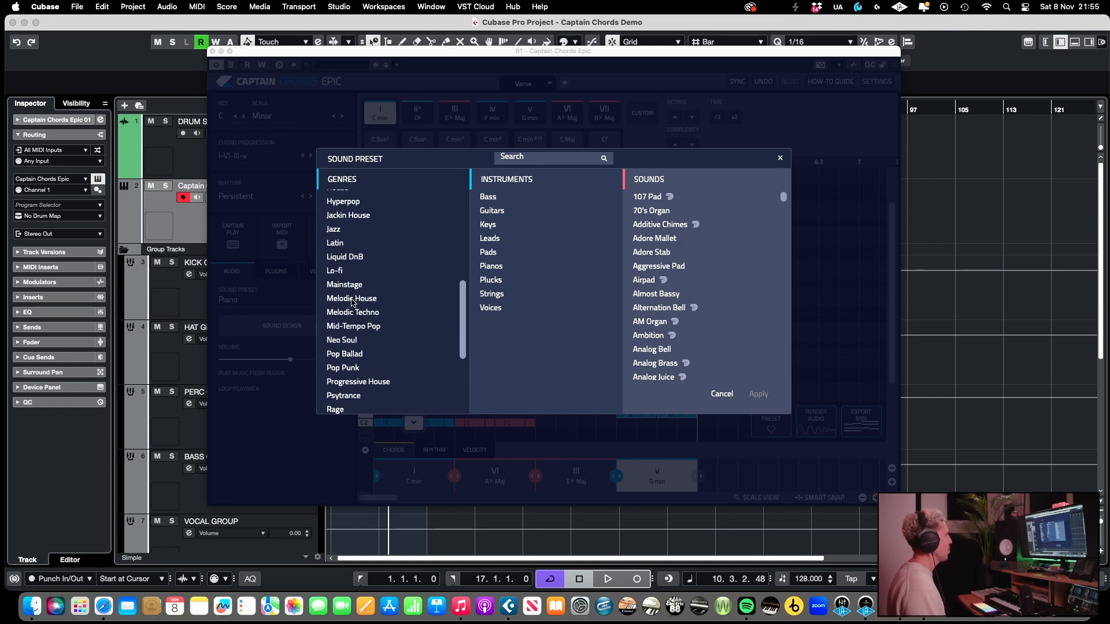
{"action": "scroll", "coordinate": [356, 360], "scroll_direction": "down", "scroll_amount": 2}
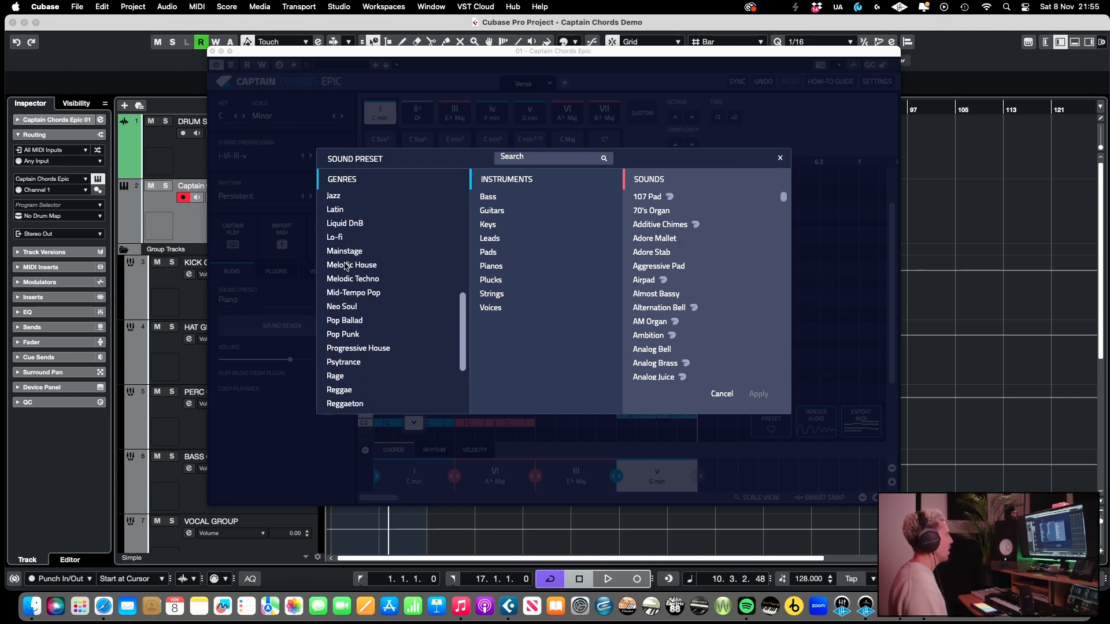
{"action": "scroll", "coordinate": [345, 266], "scroll_direction": "up", "scroll_amount": 3}
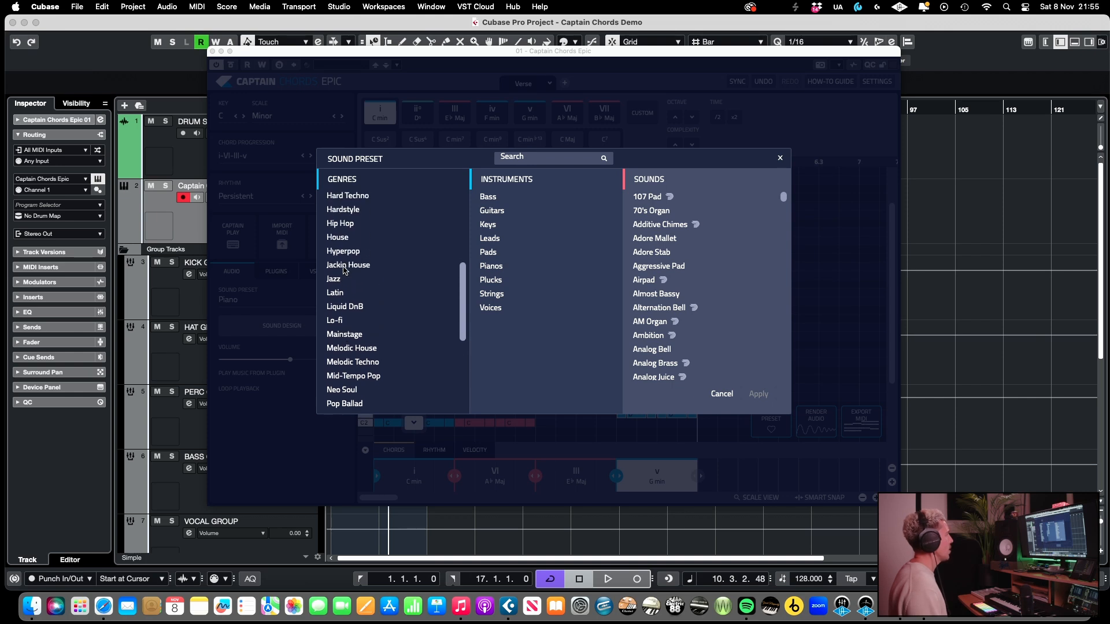
{"action": "left_click", "coordinate": [347, 273]}
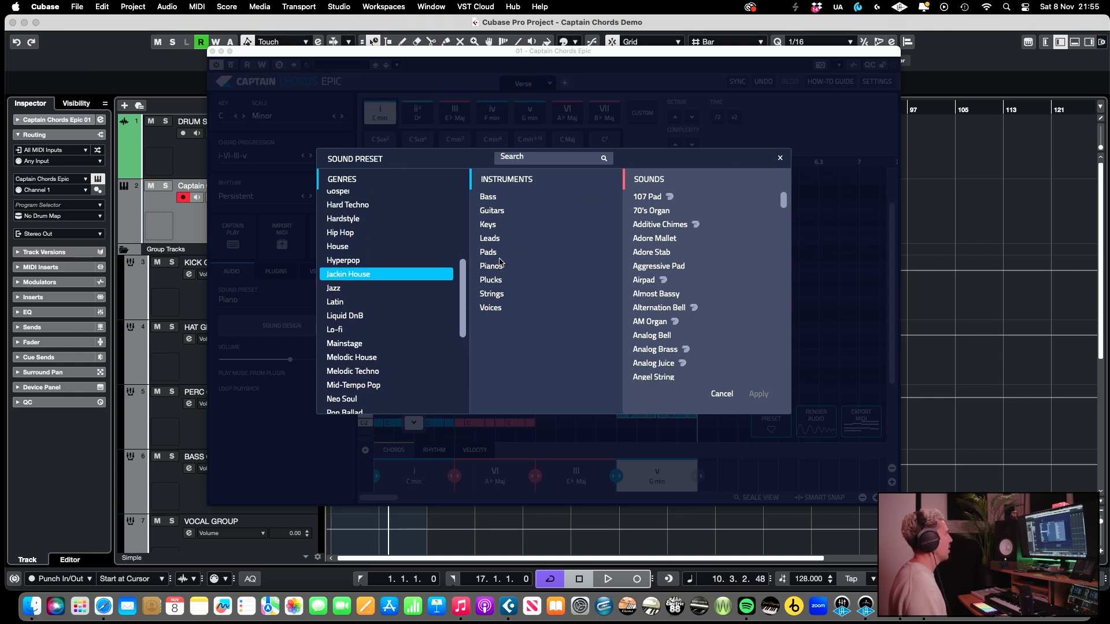
{"action": "left_click", "coordinate": [496, 211]}
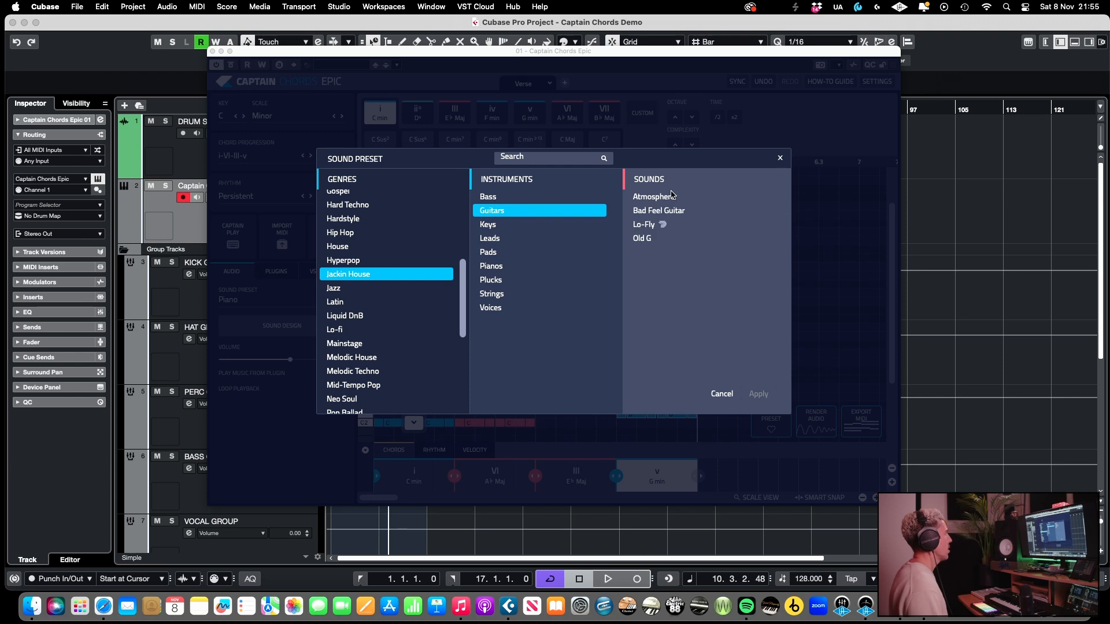
{"action": "double_click", "coordinate": [653, 197]}
Audition the progression while advancing the sound preset through Bad Feel Guitar and Lo-Fly to Old G.
{"action": "key", "text": "space"}
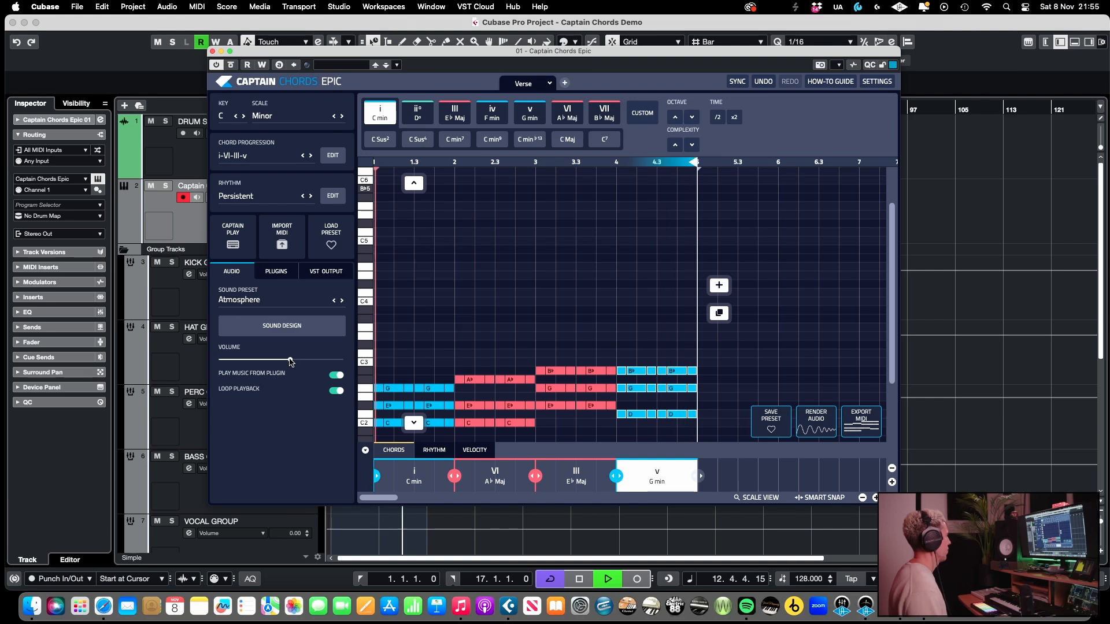
{"action": "left_click", "coordinate": [341, 300]}
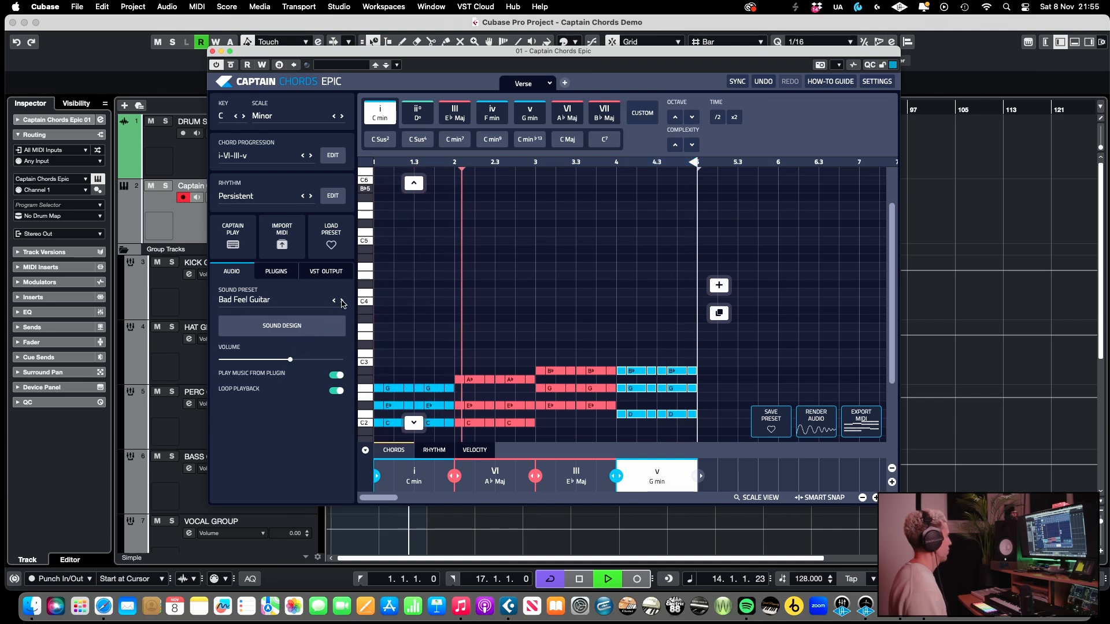
{"action": "left_click", "coordinate": [341, 300]}
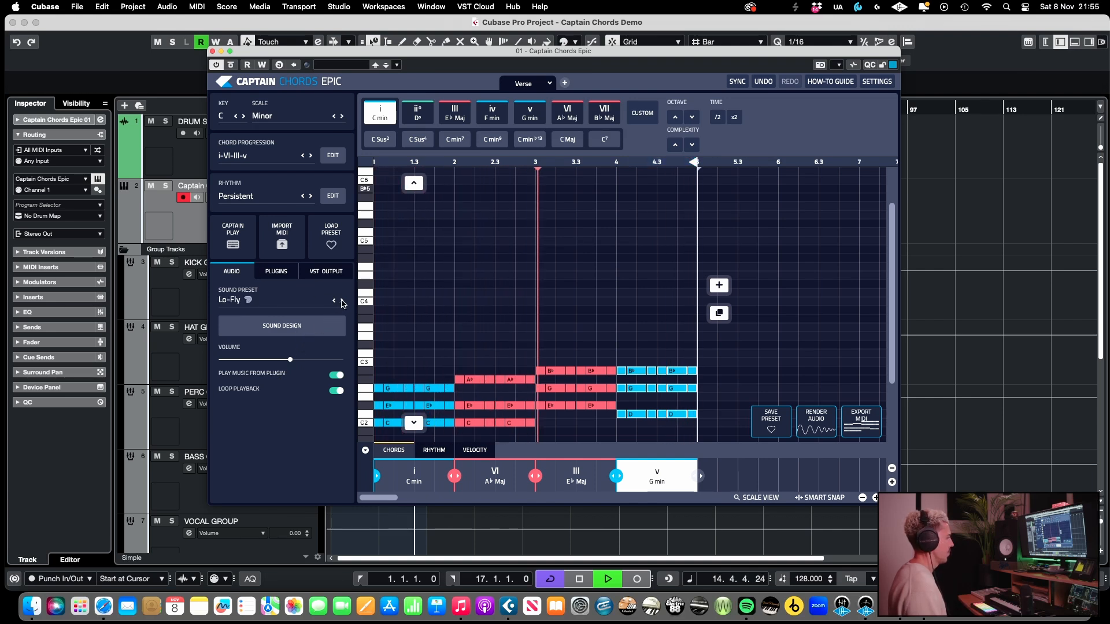
{"action": "left_click", "coordinate": [341, 300]}
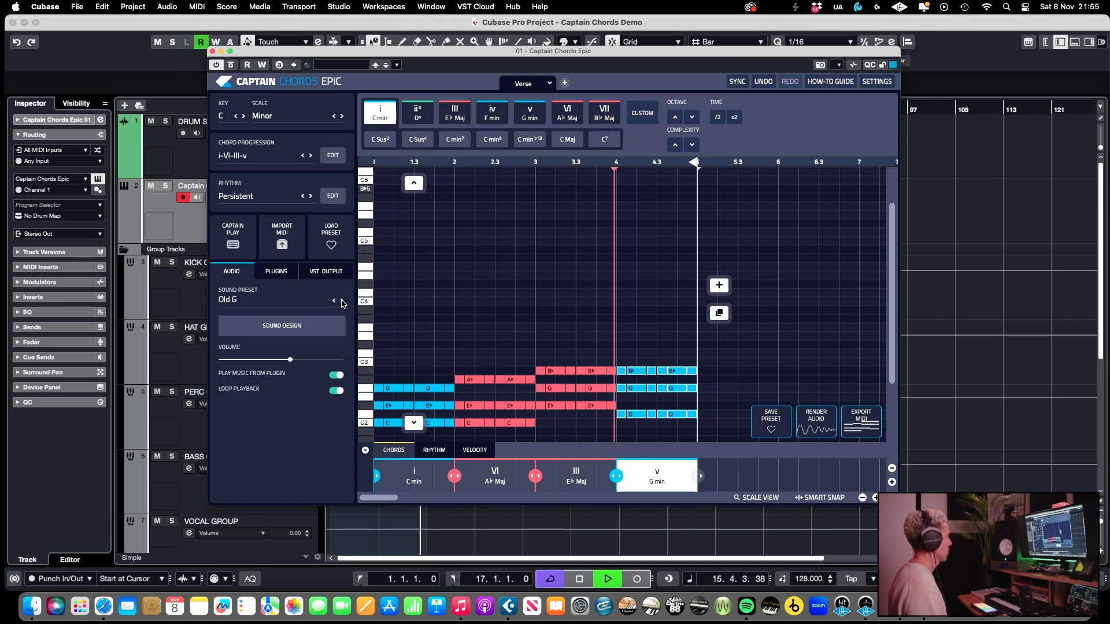
{"action": "key", "text": "space"}
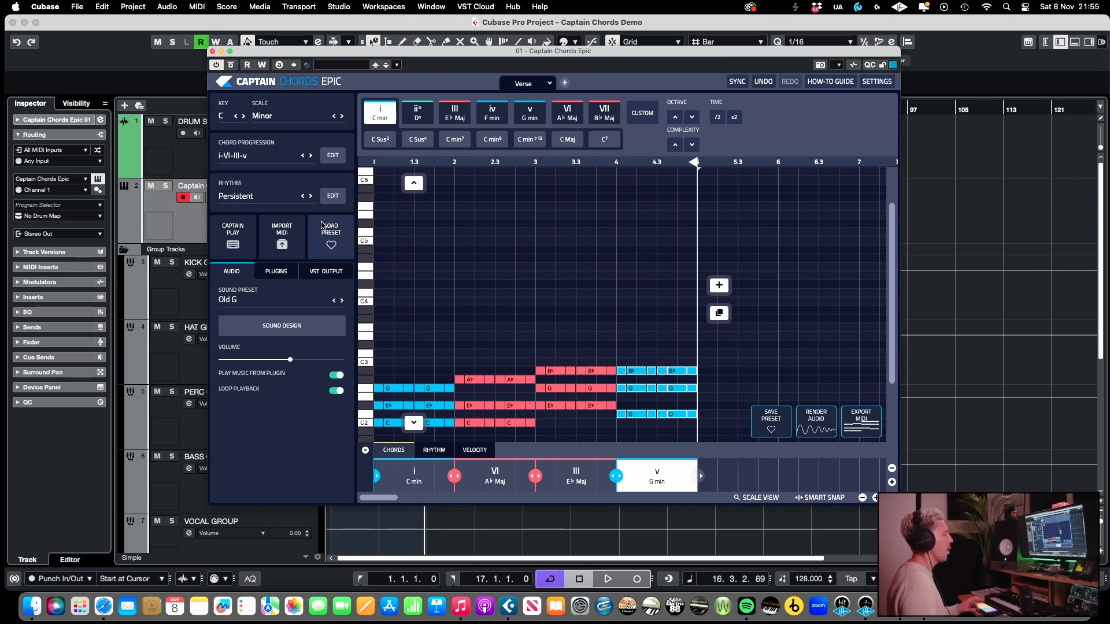